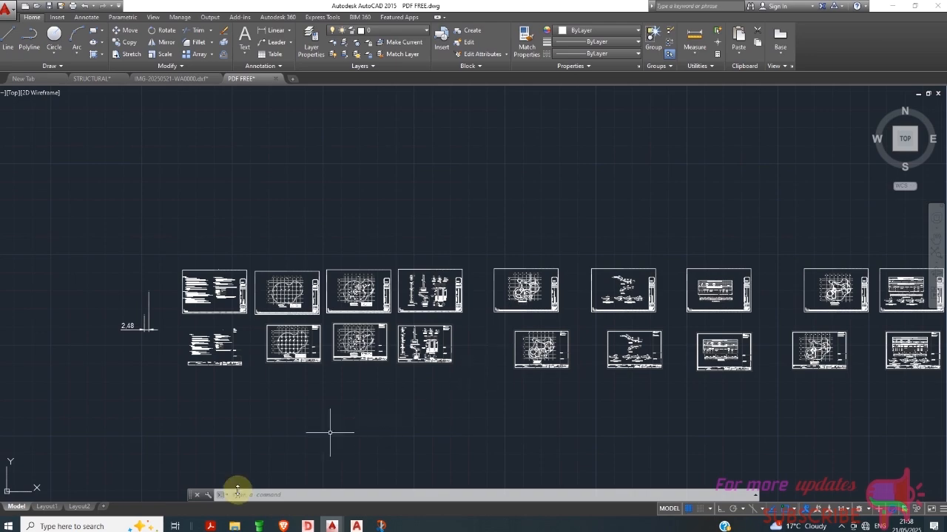
Switch to Acrobat and compare the pile layout plan in the G_2 Residence House PDF with the shear wall and framing sheets in the other PDF
{"action": "mouse_move", "coordinate": [212, 527]}
{"action": "left_click", "coordinate": [180, 492]}
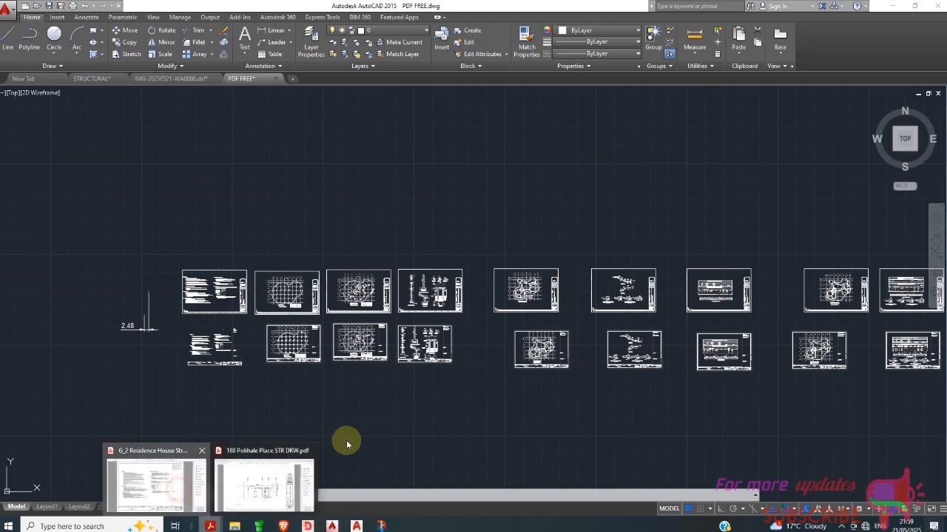
{"action": "scroll", "coordinate": [508, 237], "scroll_direction": "down", "scroll_amount": 2}
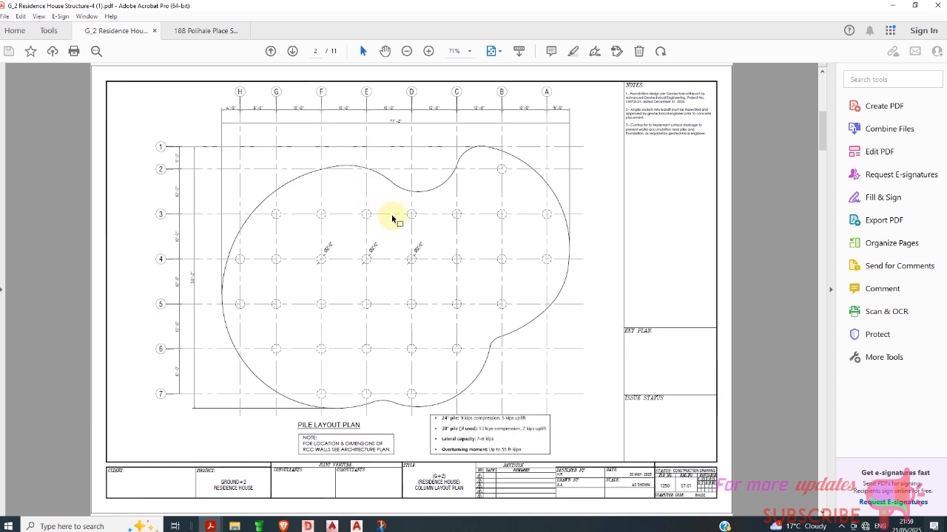
{"action": "left_click", "coordinate": [229, 34]}
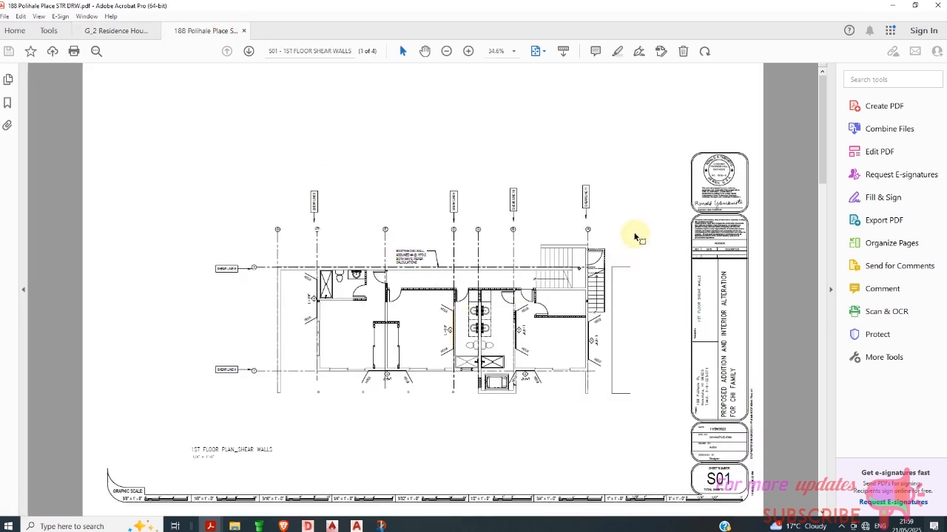
{"action": "scroll", "coordinate": [634, 237], "scroll_direction": "down", "scroll_amount": 3}
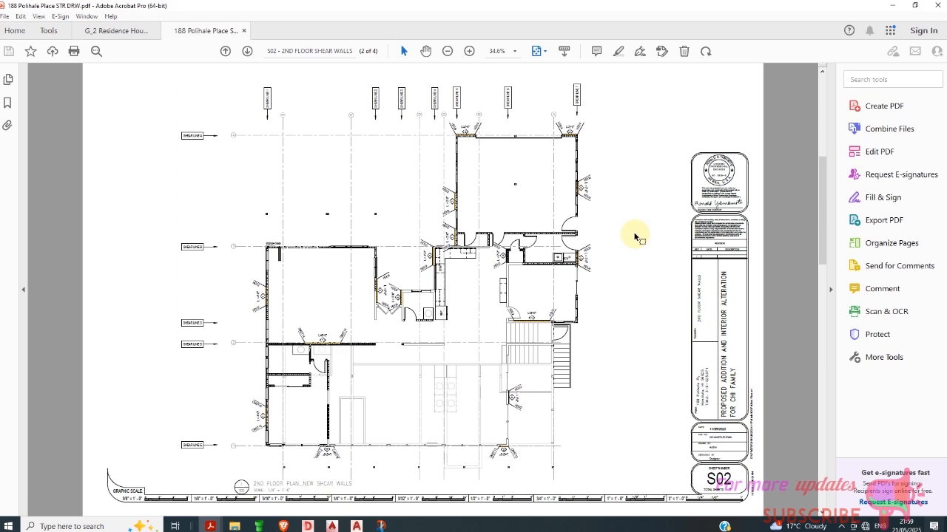
{"action": "scroll", "coordinate": [655, 267], "scroll_direction": "down", "scroll_amount": 6}
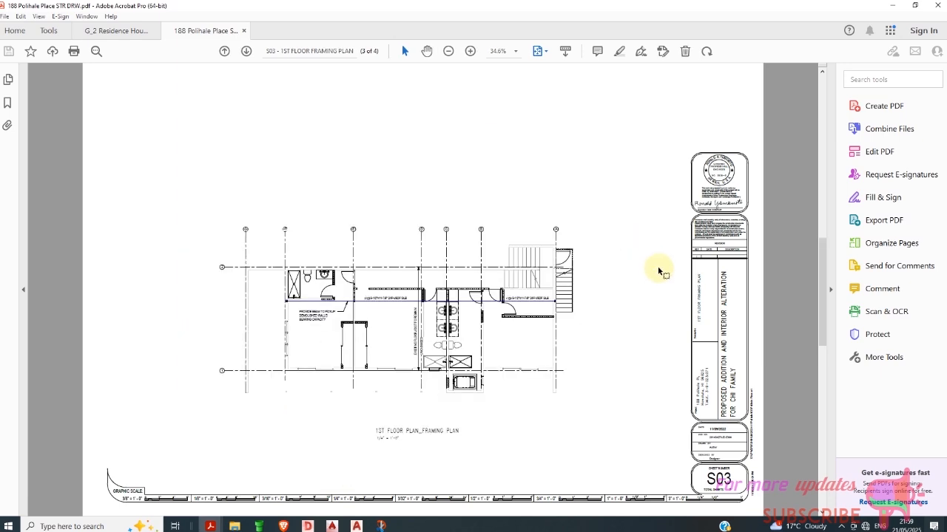
{"action": "left_click", "coordinate": [127, 33]}
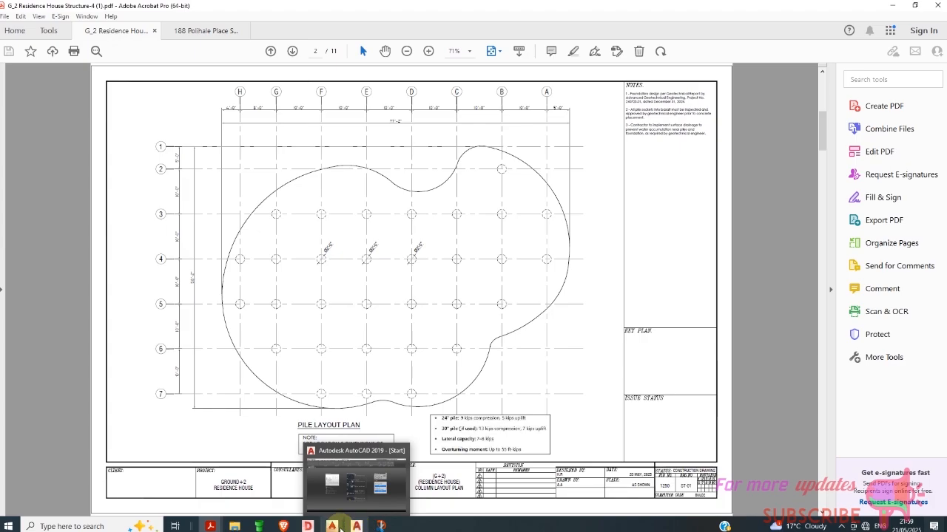
Switch to AutoCAD and examine the structural sheets in the PDF FREE drawing, including the GN-01 general notes sheet
{"action": "mouse_move", "coordinate": [332, 525]}
{"action": "left_click", "coordinate": [436, 484]}
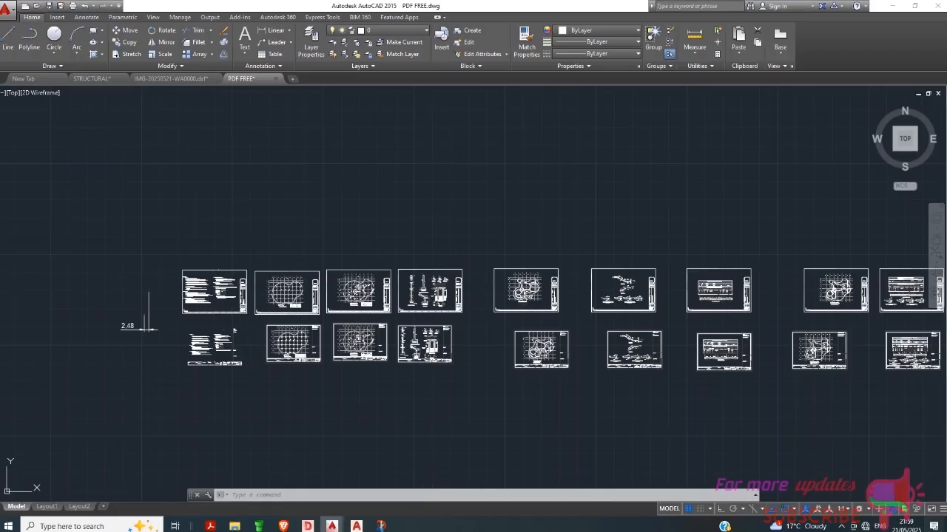
{"action": "scroll", "coordinate": [199, 302], "scroll_direction": "up", "scroll_amount": 9}
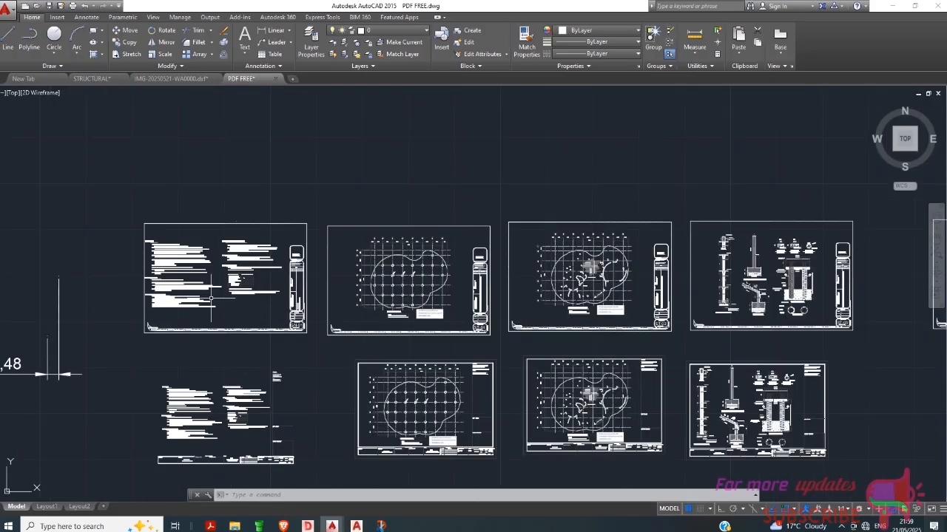
{"action": "scroll", "coordinate": [304, 268], "scroll_direction": "down", "scroll_amount": 8}
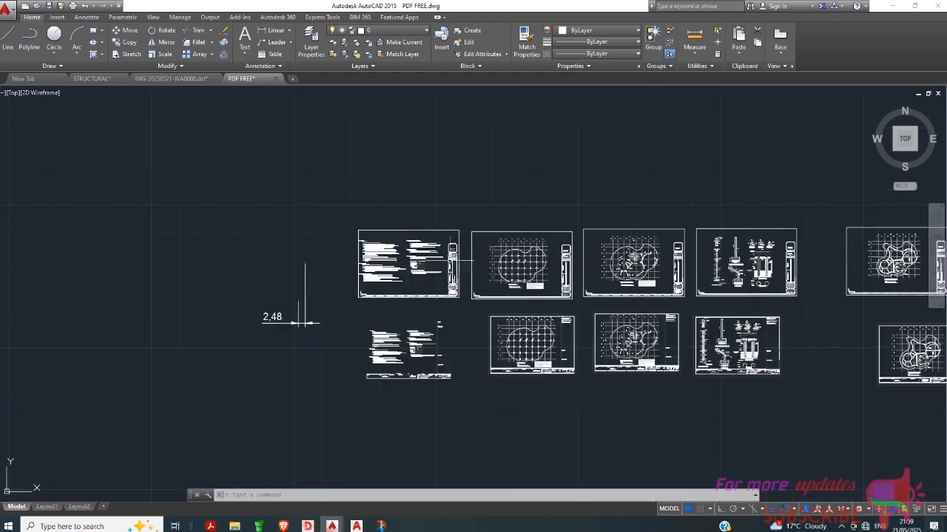
{"action": "scroll", "coordinate": [304, 322], "scroll_direction": "up", "scroll_amount": 8}
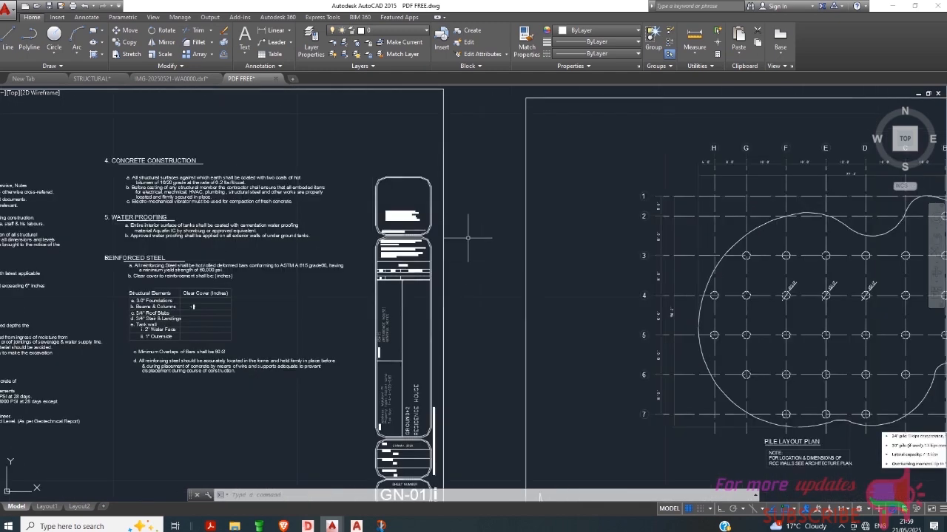
{"action": "scroll", "coordinate": [487, 264], "scroll_direction": "down", "scroll_amount": 2}
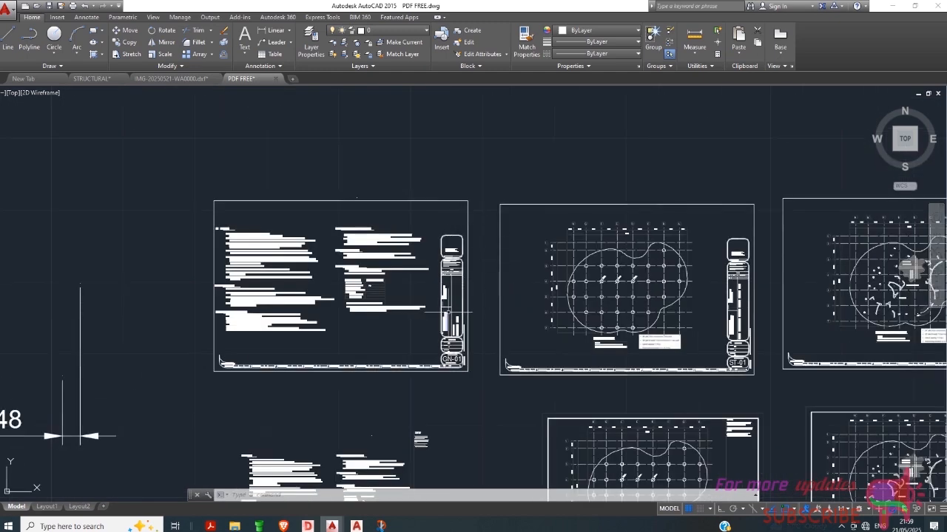
Select the outer border of sheet GN-01 to inspect its layer, and clear the selection
{"action": "mouse_move", "coordinate": [372, 281]}
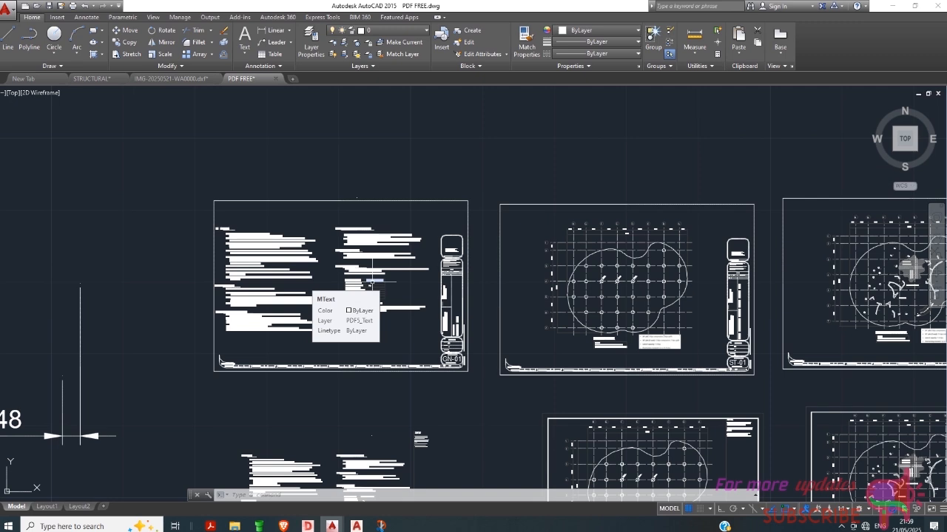
{"action": "left_click", "coordinate": [362, 201]}
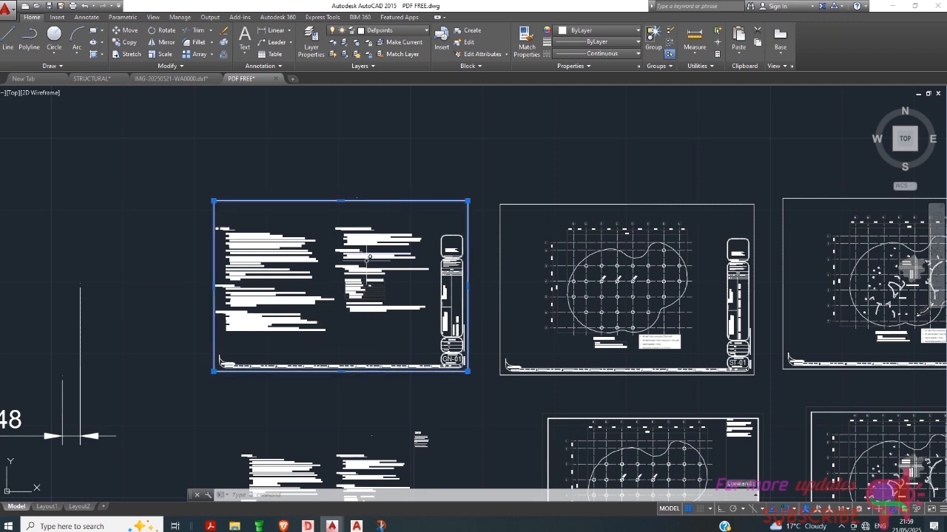
{"action": "scroll", "coordinate": [342, 231], "scroll_direction": "up", "scroll_amount": 2}
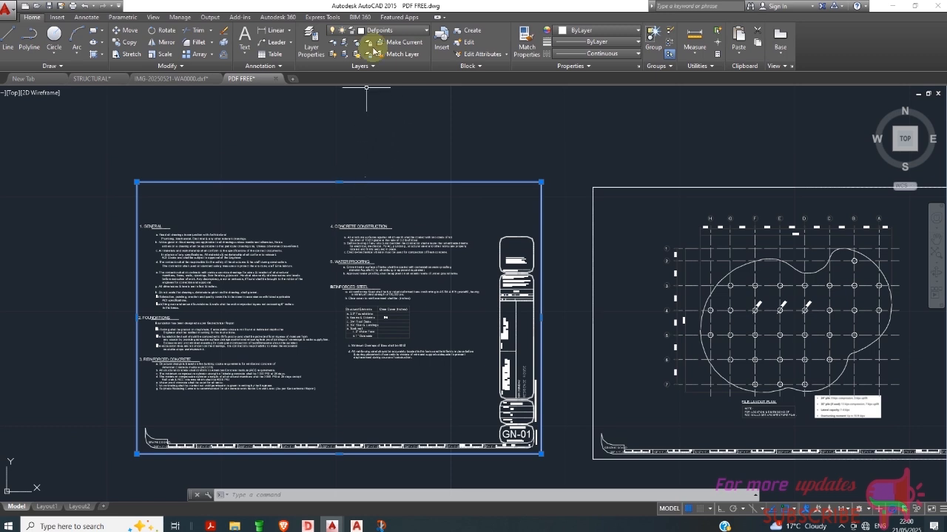
{"action": "key", "text": "Escape"}
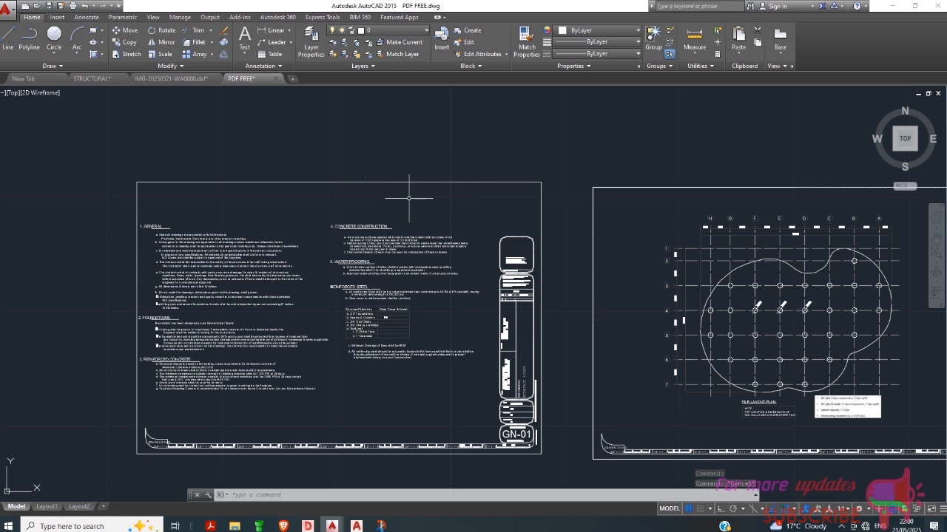
Create a blank drawing and check which layers it contains in the Layer Properties Manager
{"action": "left_click", "coordinate": [292, 79]}
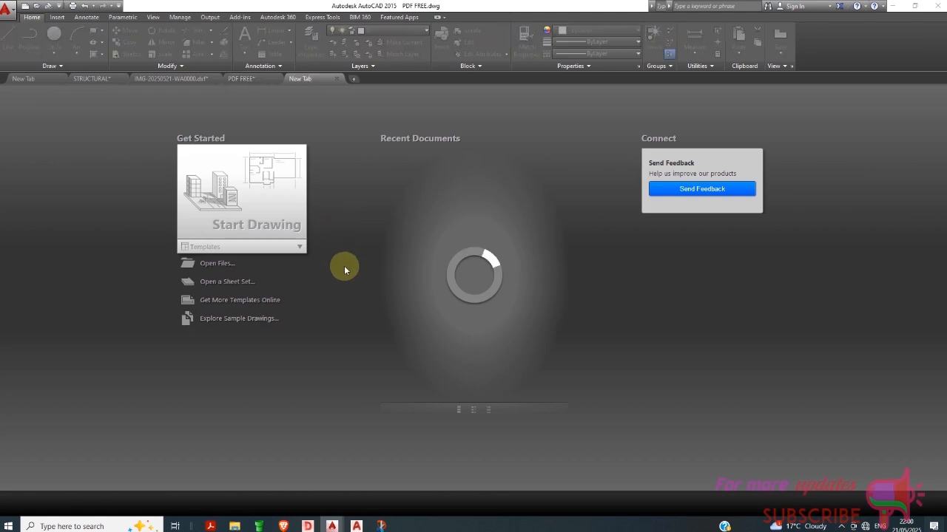
{"action": "left_click", "coordinate": [246, 215]}
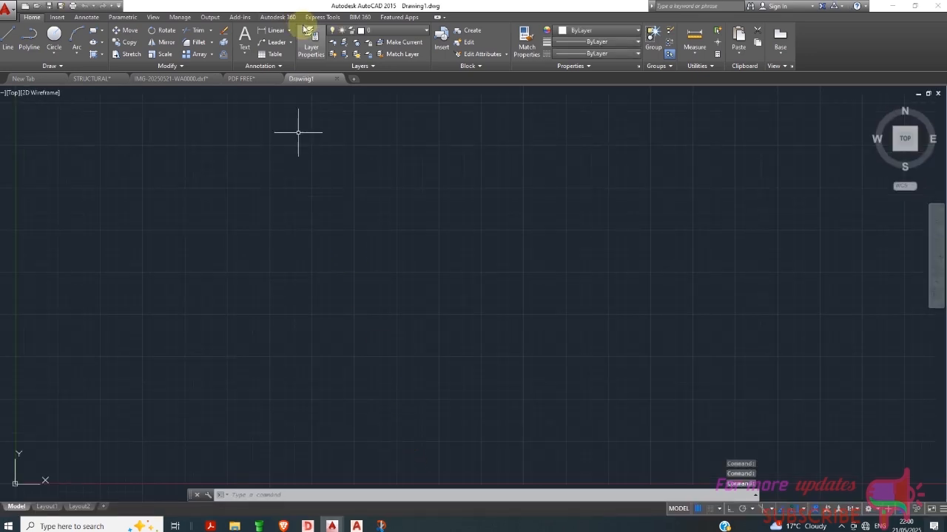
{"action": "left_click", "coordinate": [311, 46]}
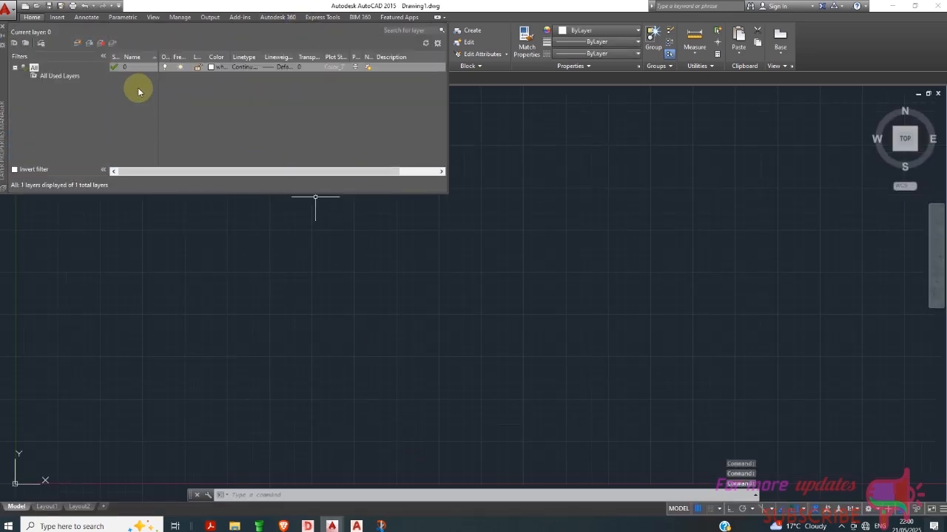
{"action": "left_click", "coordinate": [3, 27]}
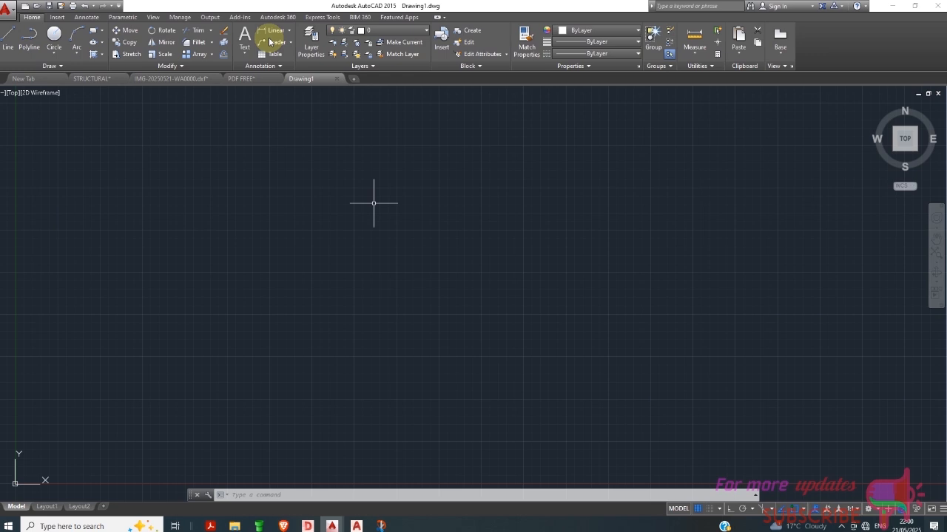
Place a horizontal linear dimension about 20.6 units long with Ortho on, and check the drawing's layers again
{"action": "left_click", "coordinate": [274, 31]}
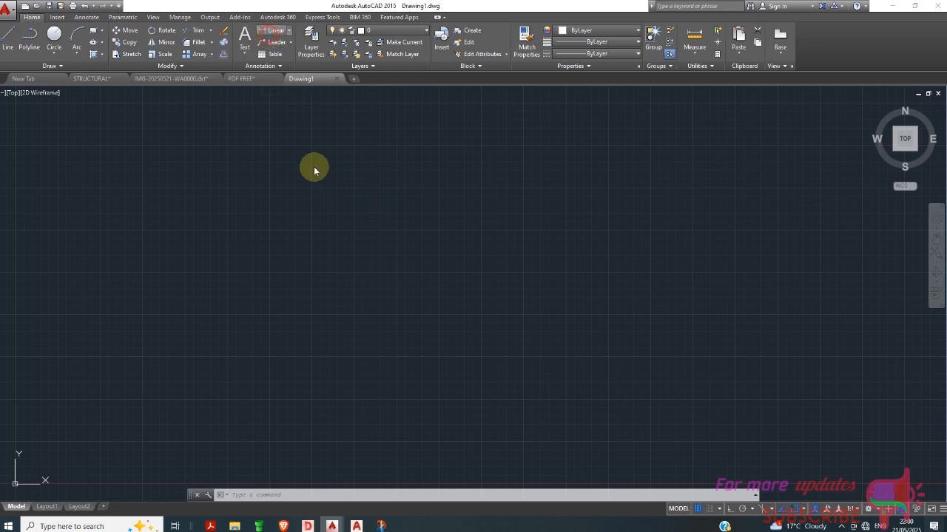
{"action": "left_click", "coordinate": [189, 290]}
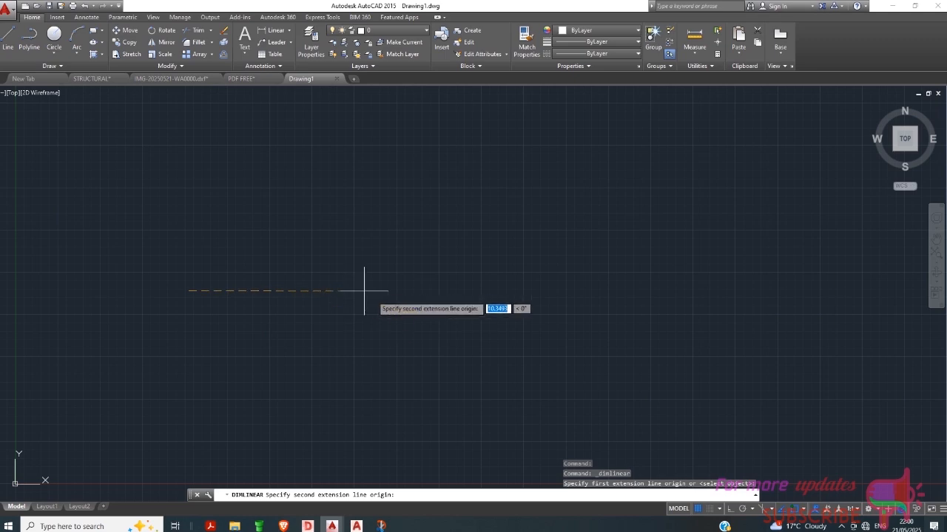
{"action": "left_click", "coordinate": [730, 509]}
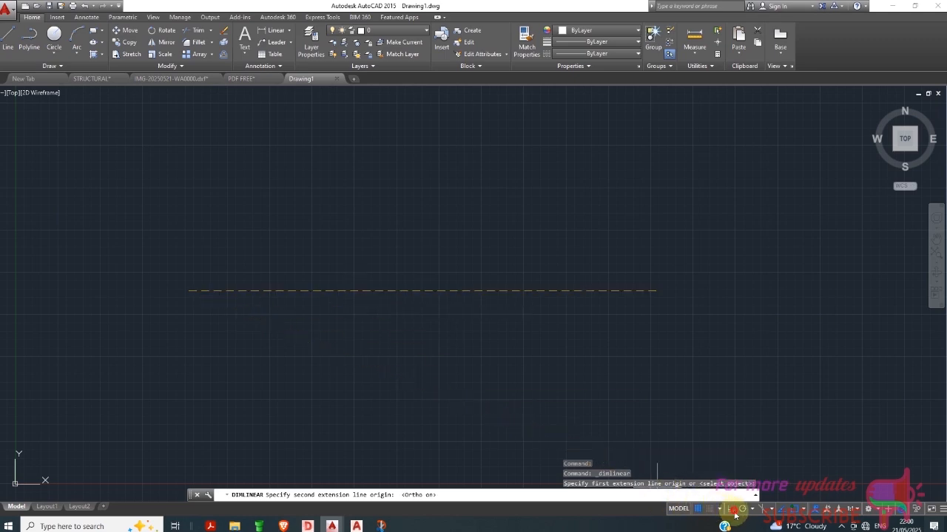
{"action": "left_click", "coordinate": [535, 325]}
{"action": "left_click", "coordinate": [536, 348]}
{"action": "scroll", "coordinate": [391, 355], "scroll_direction": "up", "scroll_amount": 2}
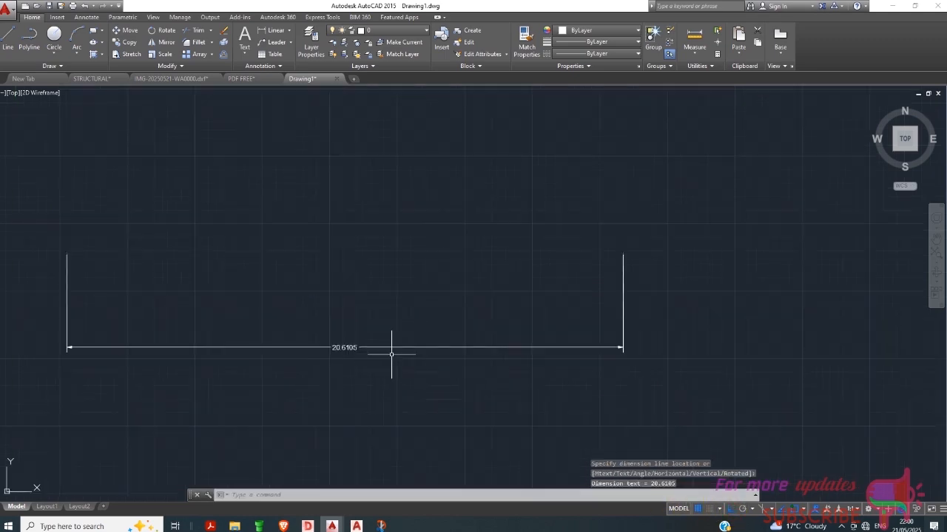
{"action": "left_click", "coordinate": [322, 51]}
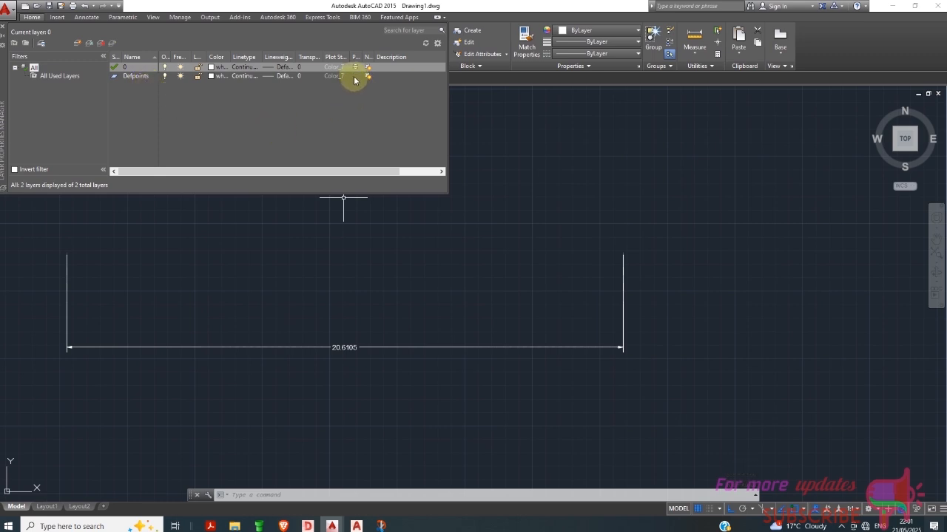
{"action": "left_click", "coordinate": [3, 28]}
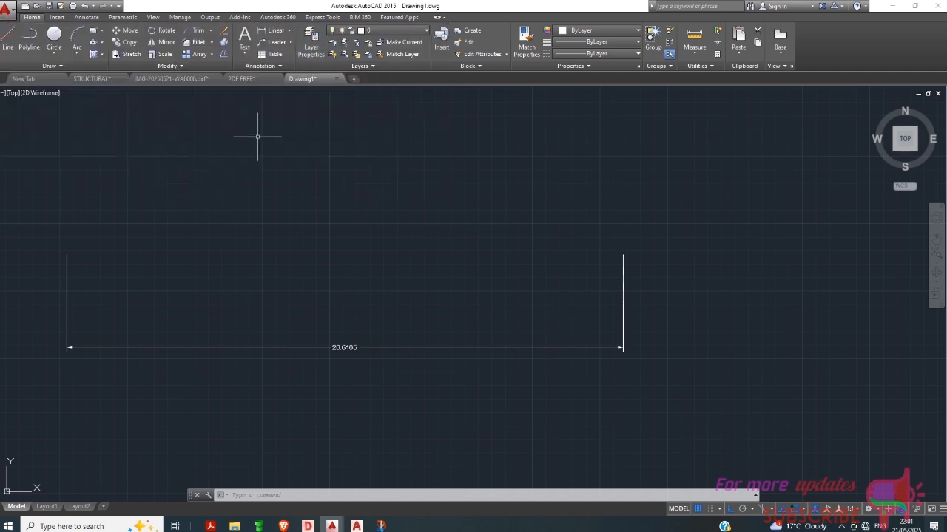
Return to the PDF FREE drawing and move the outer border of sheet GN-01 to Layer1
{"action": "left_click", "coordinate": [241, 78]}
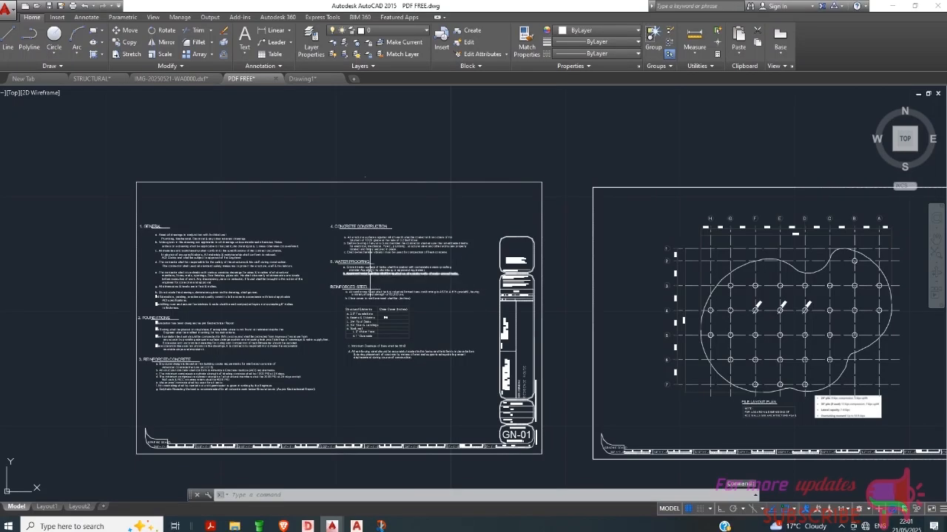
{"action": "scroll", "coordinate": [363, 271], "scroll_direction": "down", "scroll_amount": 2}
{"action": "scroll", "coordinate": [421, 322], "scroll_direction": "up", "scroll_amount": 5}
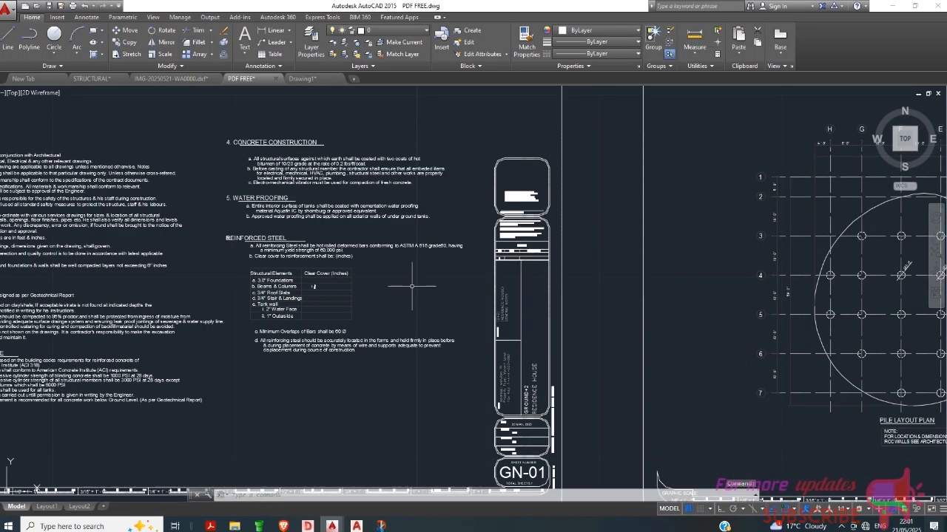
{"action": "scroll", "coordinate": [411, 292], "scroll_direction": "down", "scroll_amount": 3}
{"action": "left_click", "coordinate": [419, 159]}
{"action": "left_click", "coordinate": [408, 180]}
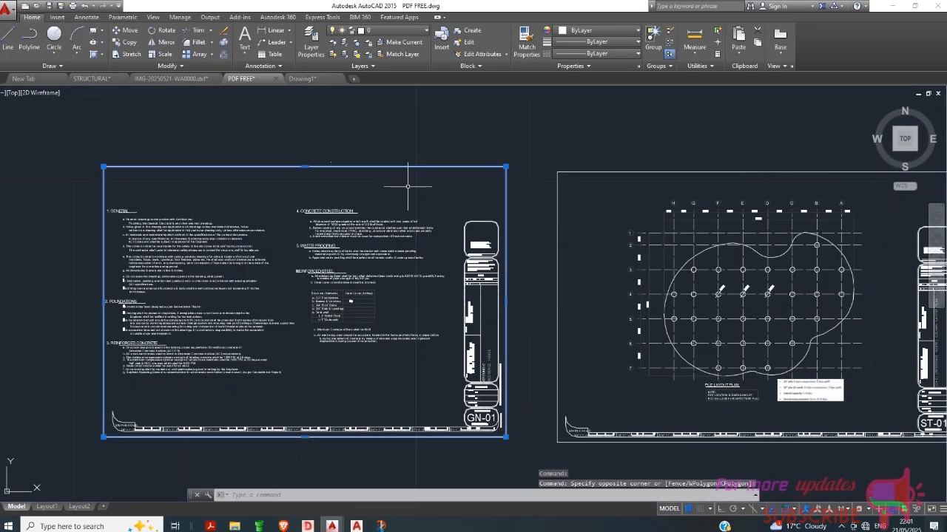
{"action": "left_click", "coordinate": [398, 31]}
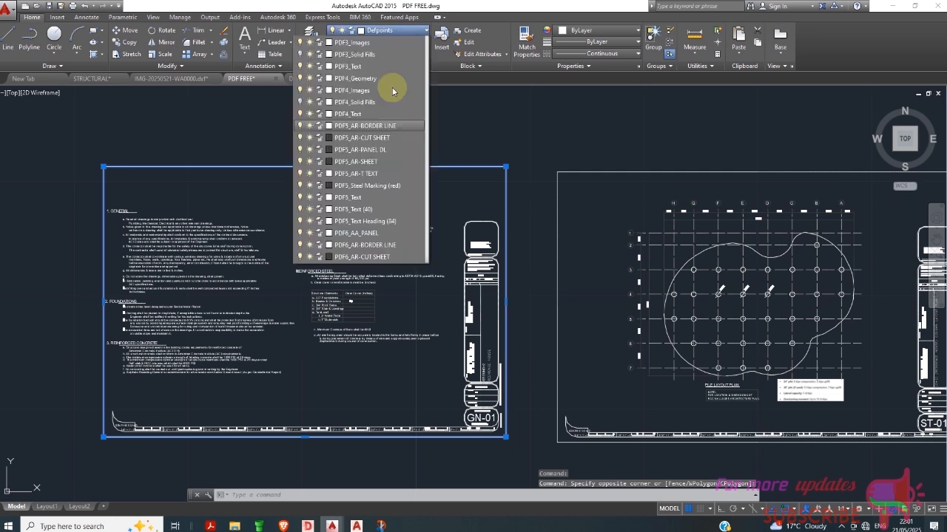
{"action": "left_click", "coordinate": [353, 58]}
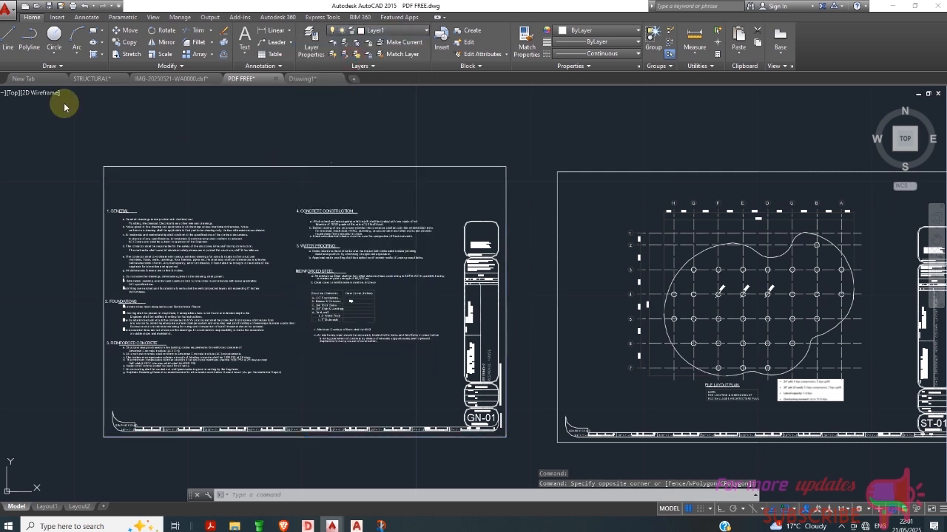
Set up a DWG To PDF plot with a plot window spanning the outer border of sheet GN-01
{"action": "left_click", "coordinate": [10, 7]}
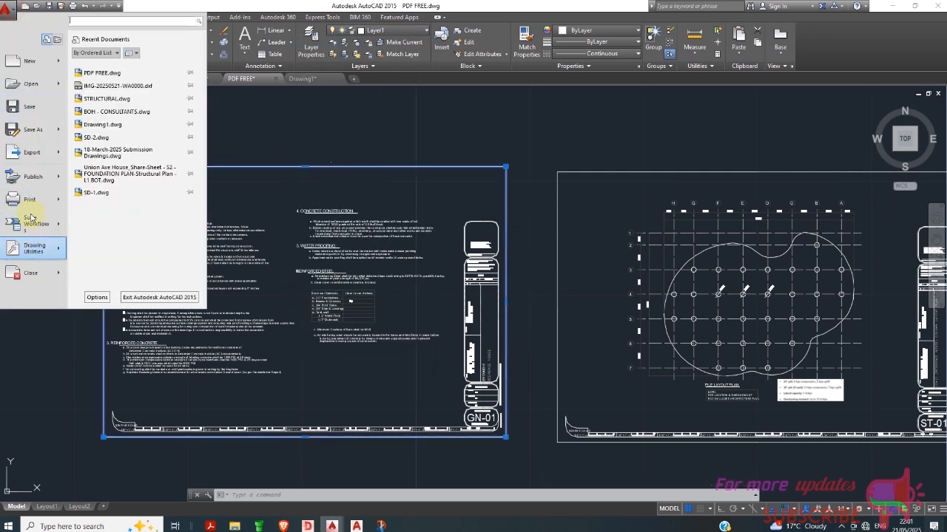
{"action": "left_click", "coordinate": [36, 200]}
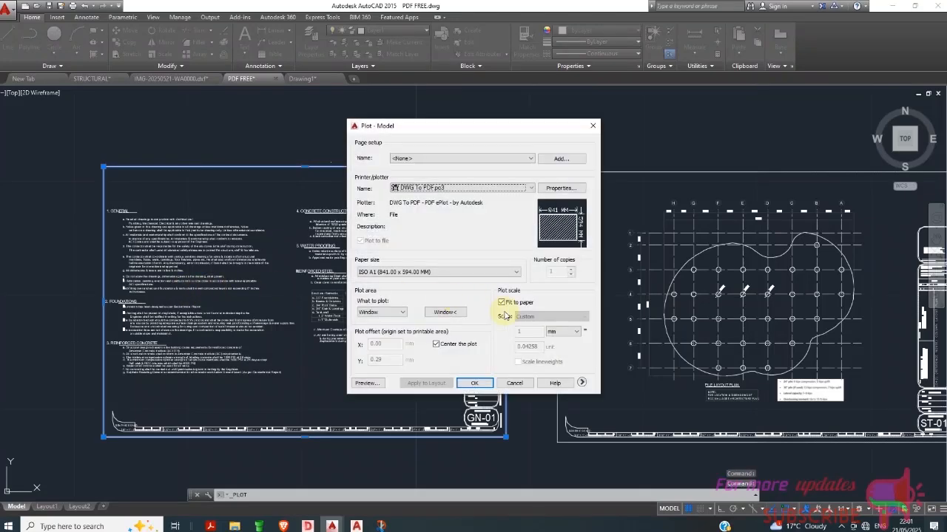
{"action": "left_click", "coordinate": [445, 312]}
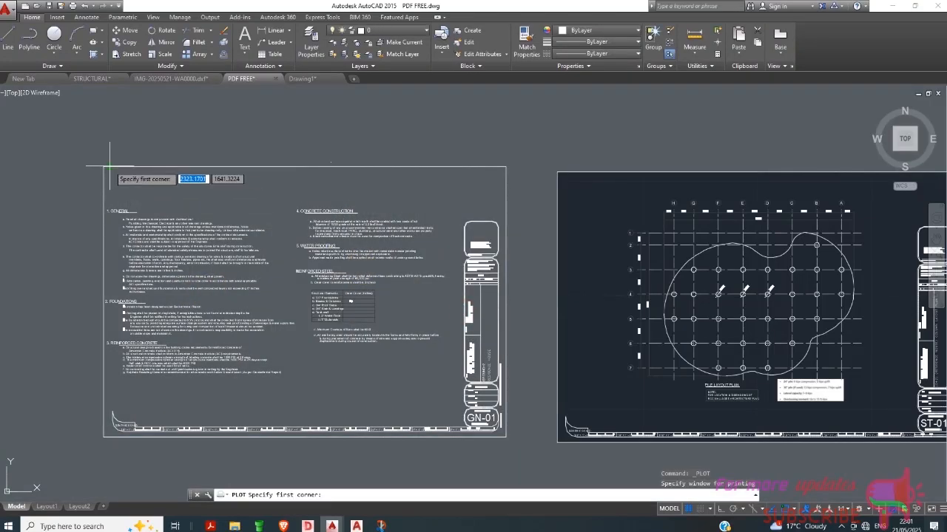
{"action": "left_click", "coordinate": [104, 167]}
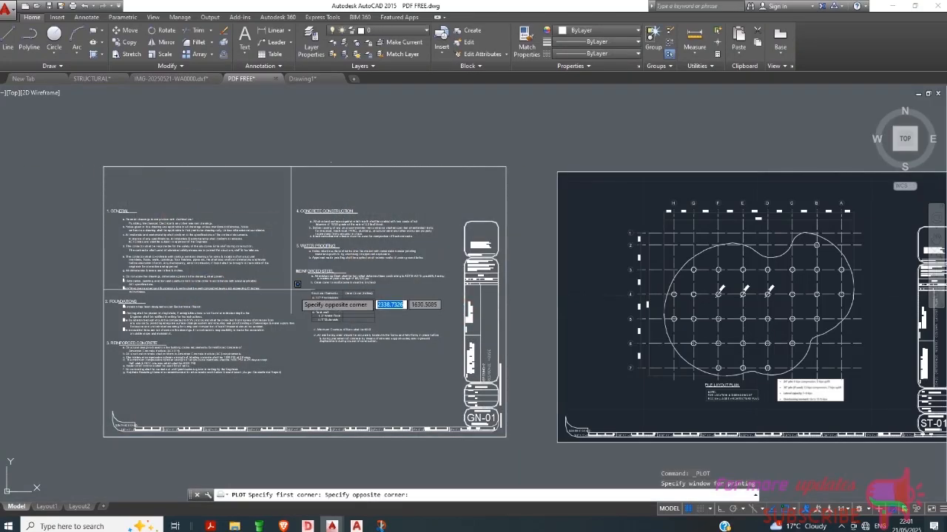
{"action": "scroll", "coordinate": [468, 419], "scroll_direction": "up", "scroll_amount": 3}
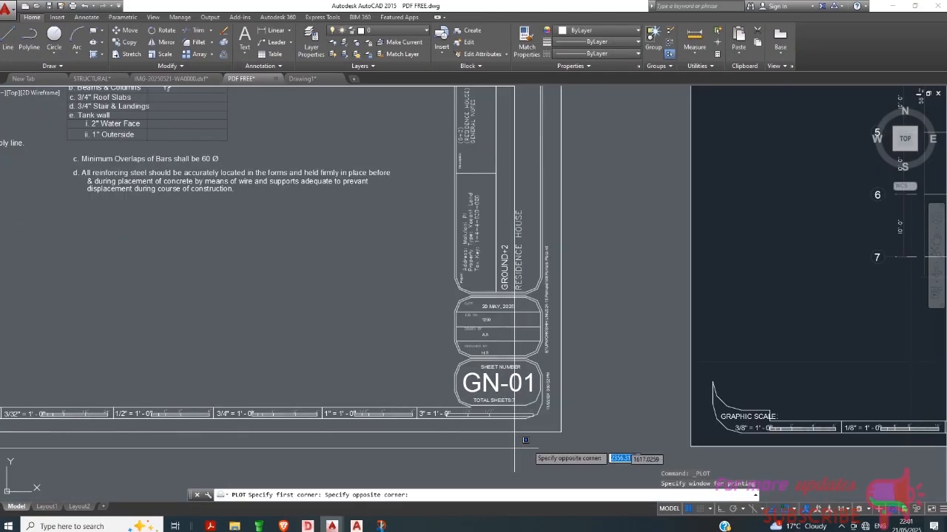
{"action": "left_click", "coordinate": [570, 426]}
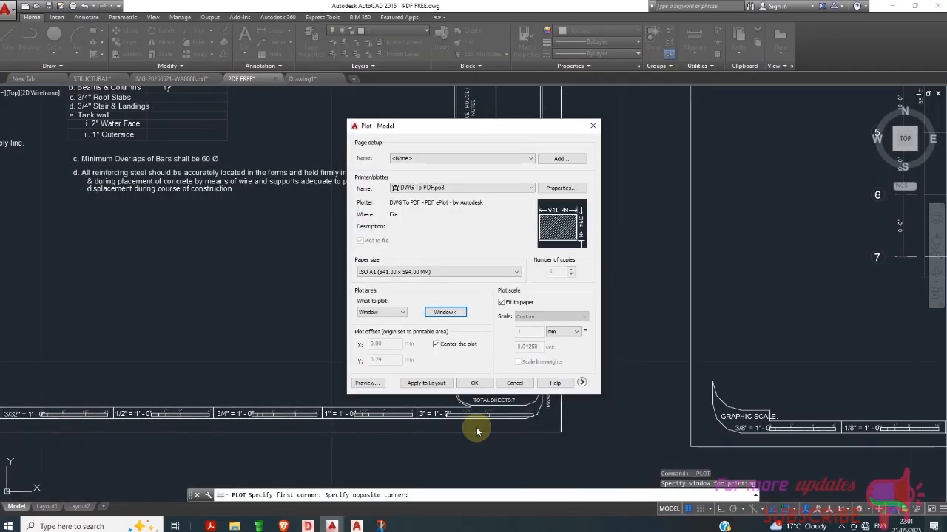
Preview the plot of sheet GN-01 with its border on Layer1, and cancel the plot
{"action": "left_click", "coordinate": [369, 383]}
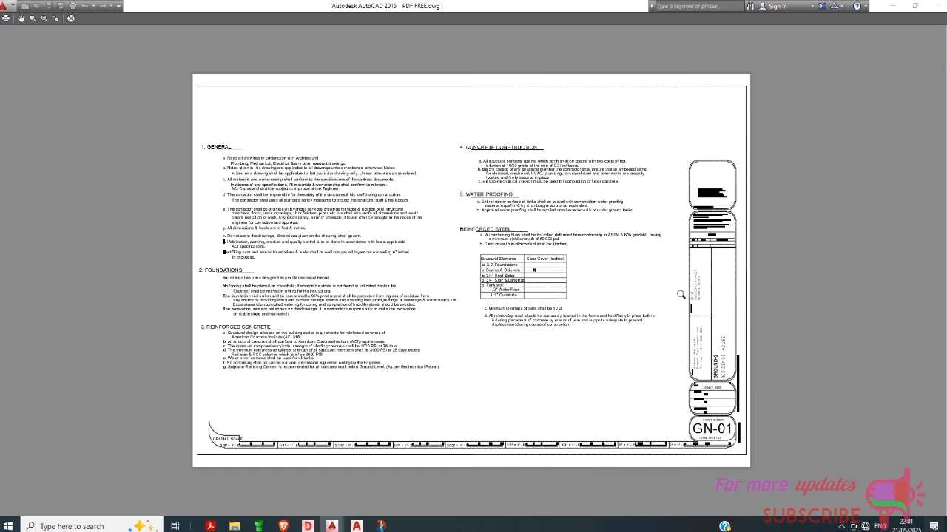
{"action": "left_click", "coordinate": [71, 18]}
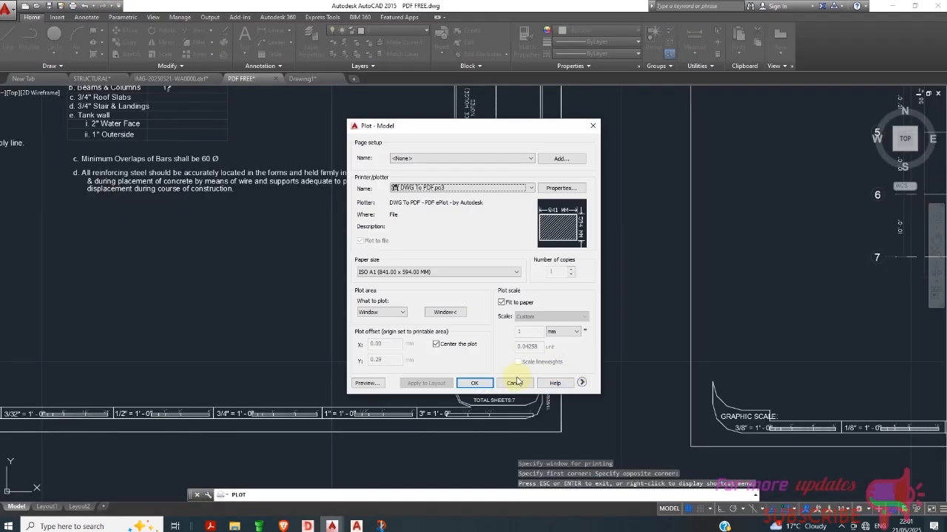
{"action": "left_click", "coordinate": [514, 383]}
Move the outer border of sheet GN-01 to the Defpoints layer
{"action": "scroll", "coordinate": [538, 383], "scroll_direction": "down", "scroll_amount": 5}
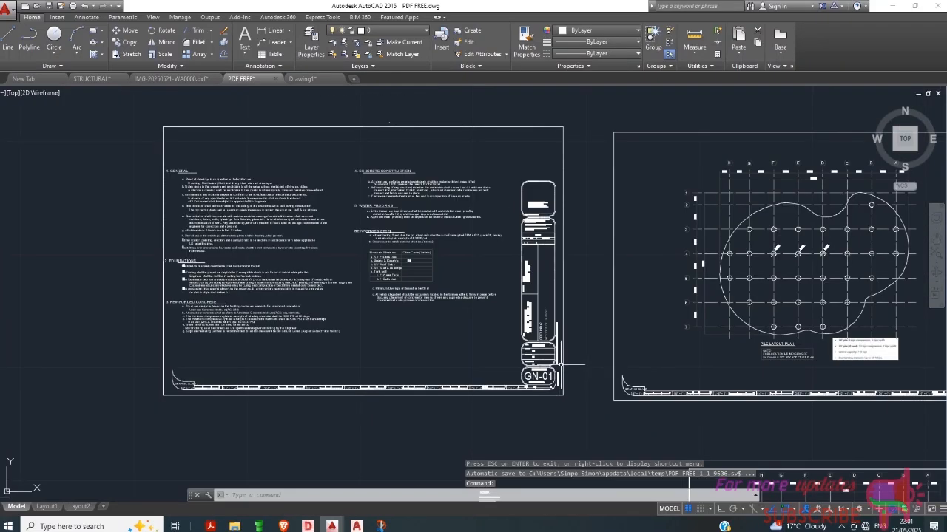
{"action": "left_click", "coordinate": [563, 360]}
{"action": "left_click", "coordinate": [381, 30]}
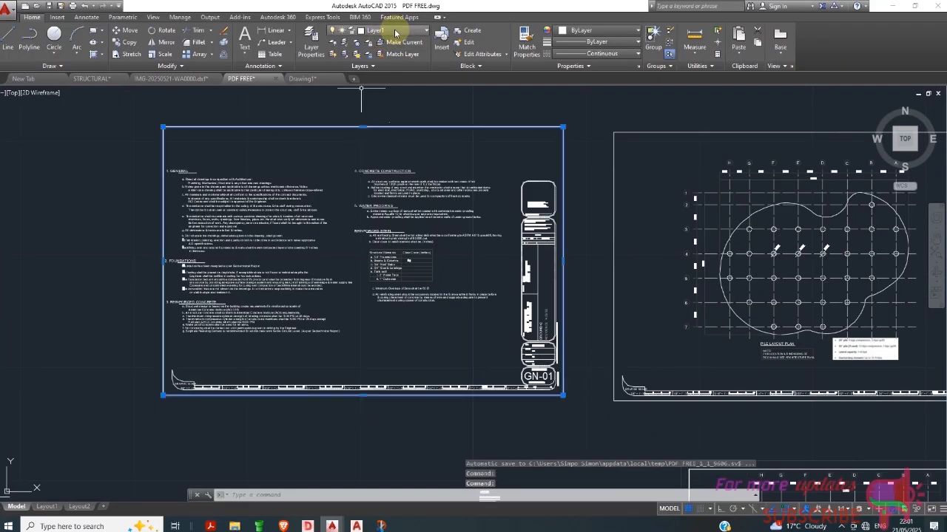
{"action": "left_click", "coordinate": [393, 41]}
{"action": "left_click", "coordinate": [392, 30]}
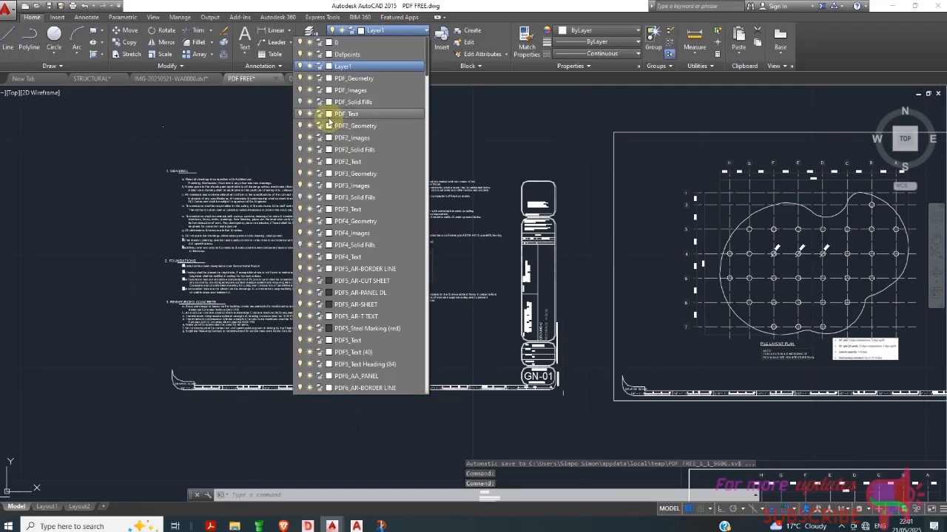
{"action": "left_click", "coordinate": [347, 54]}
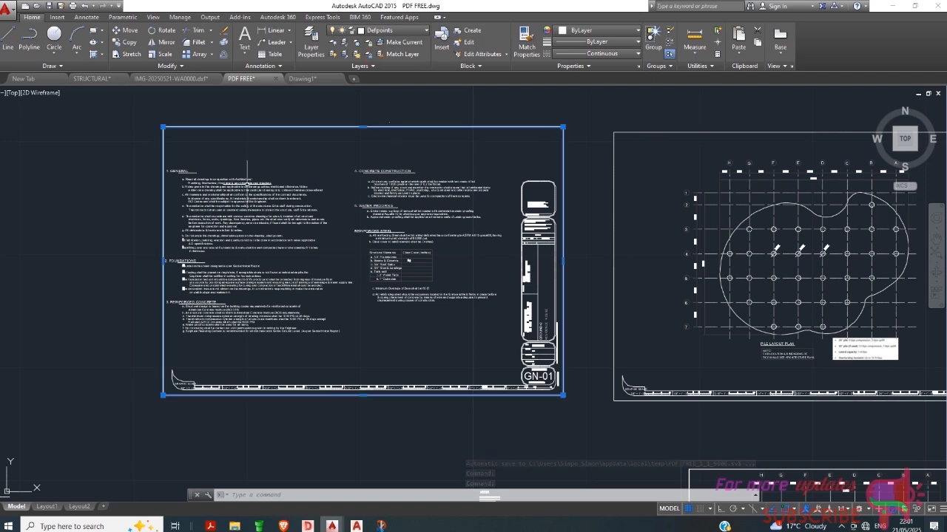
Set up the plot again, picking the window precisely between opposite corners of the GN-01 outer border
{"action": "left_click", "coordinate": [6, 11]}
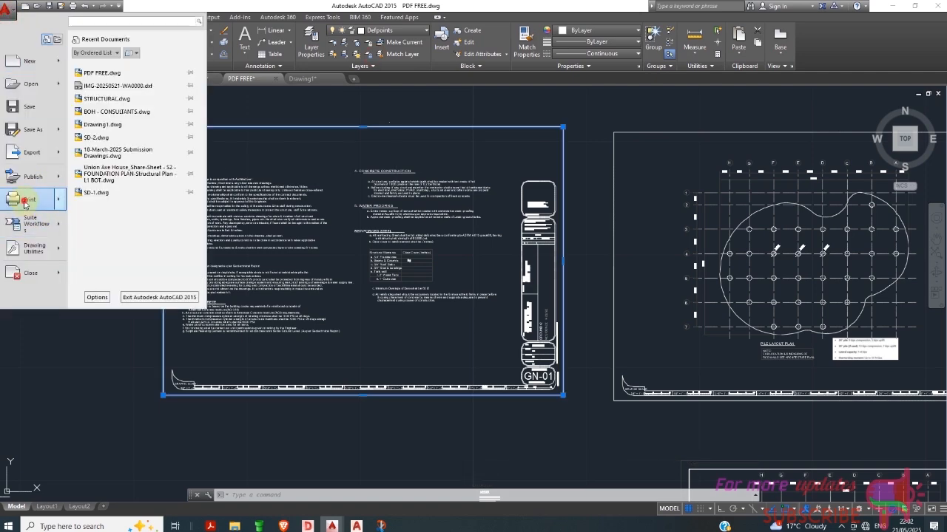
{"action": "left_click", "coordinate": [24, 200]}
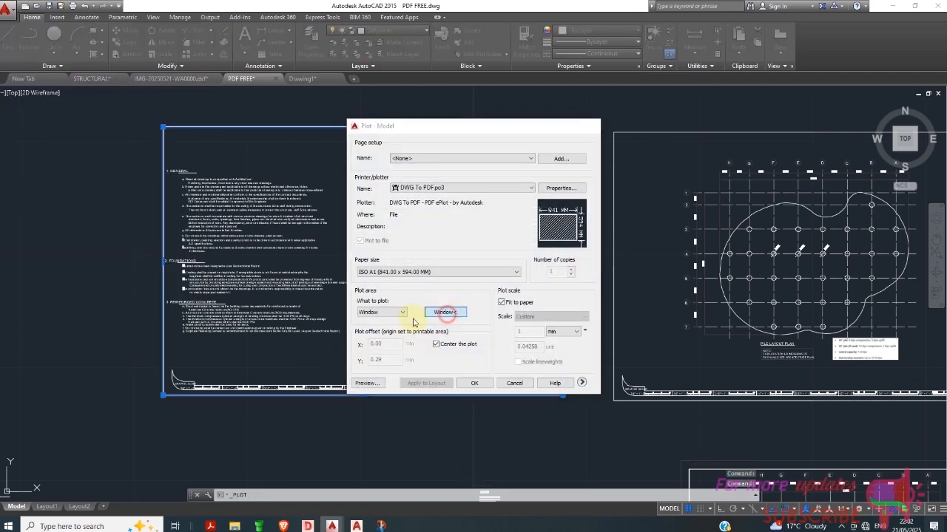
{"action": "left_click", "coordinate": [446, 313]}
{"action": "scroll", "coordinate": [200, 179], "scroll_direction": "up", "scroll_amount": 10}
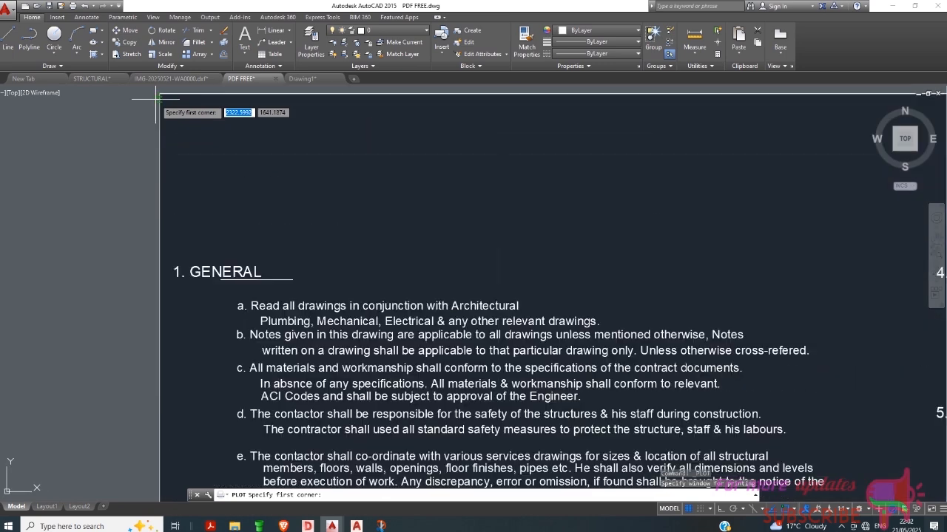
{"action": "scroll", "coordinate": [191, 272], "scroll_direction": "down", "scroll_amount": 3}
{"action": "scroll", "coordinate": [194, 266], "scroll_direction": "up", "scroll_amount": 5}
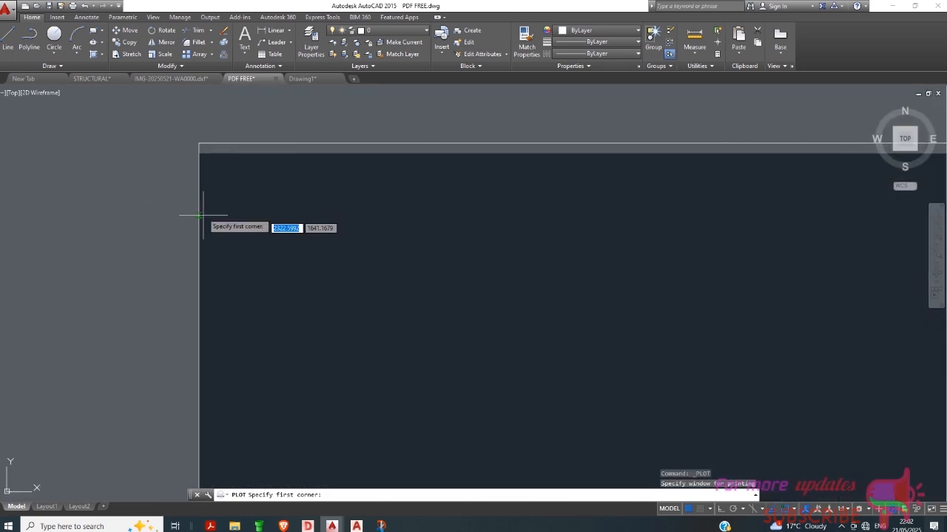
{"action": "left_click", "coordinate": [198, 145]}
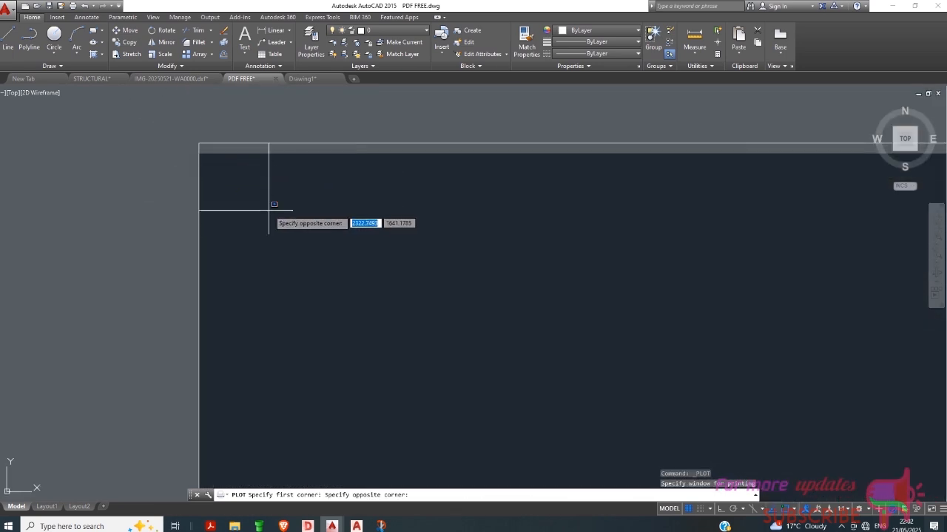
{"action": "scroll", "coordinate": [268, 208], "scroll_direction": "down", "scroll_amount": 4}
{"action": "scroll", "coordinate": [268, 208], "scroll_direction": "down", "scroll_amount": 4}
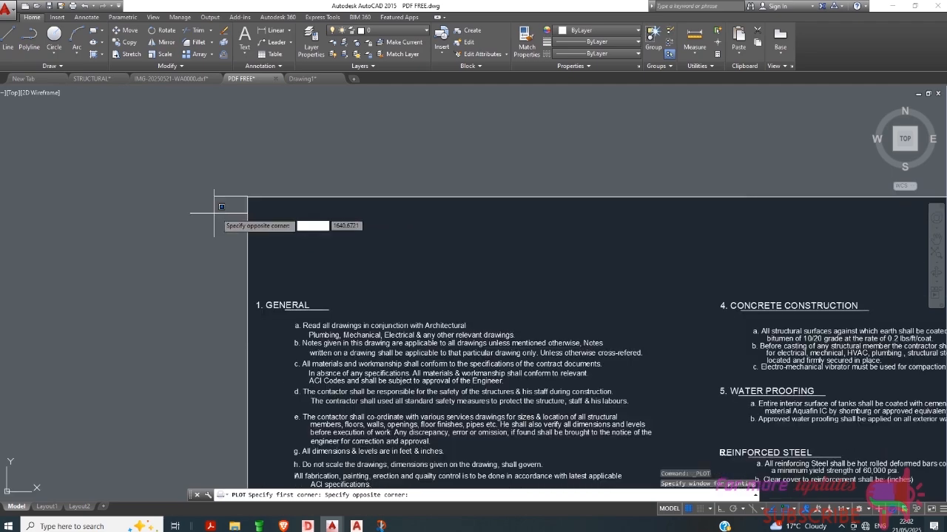
{"action": "scroll", "coordinate": [414, 244], "scroll_direction": "down", "scroll_amount": 2}
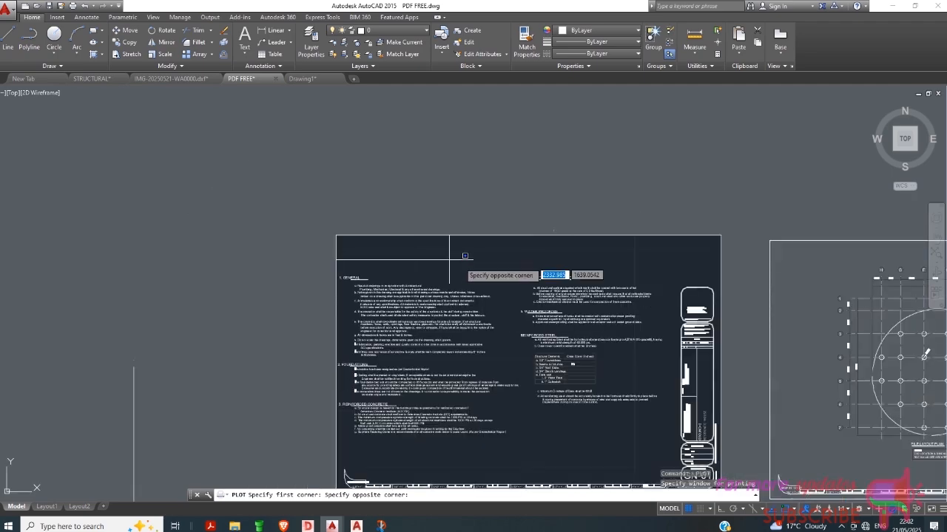
{"action": "scroll", "coordinate": [464, 255], "scroll_direction": "down", "scroll_amount": 2}
{"action": "scroll", "coordinate": [444, 363], "scroll_direction": "up", "scroll_amount": 12}
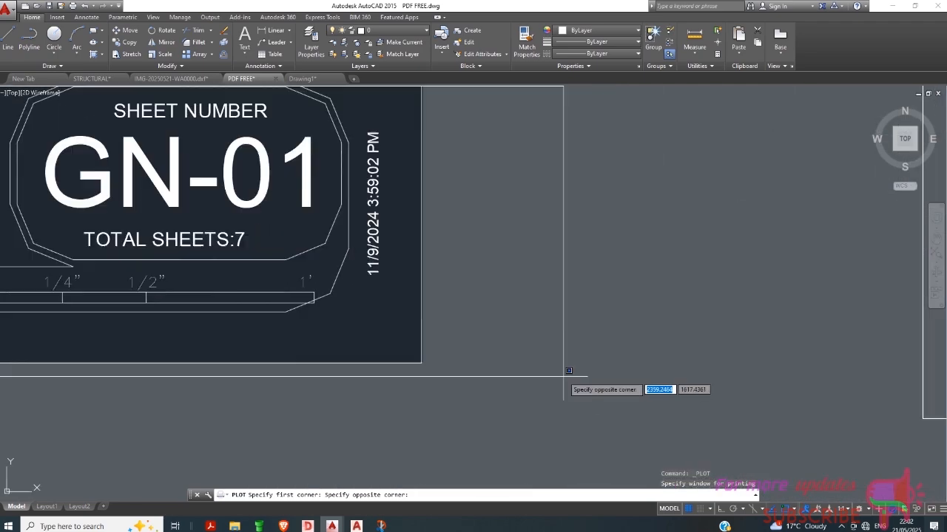
{"action": "scroll", "coordinate": [429, 360], "scroll_direction": "up", "scroll_amount": 6}
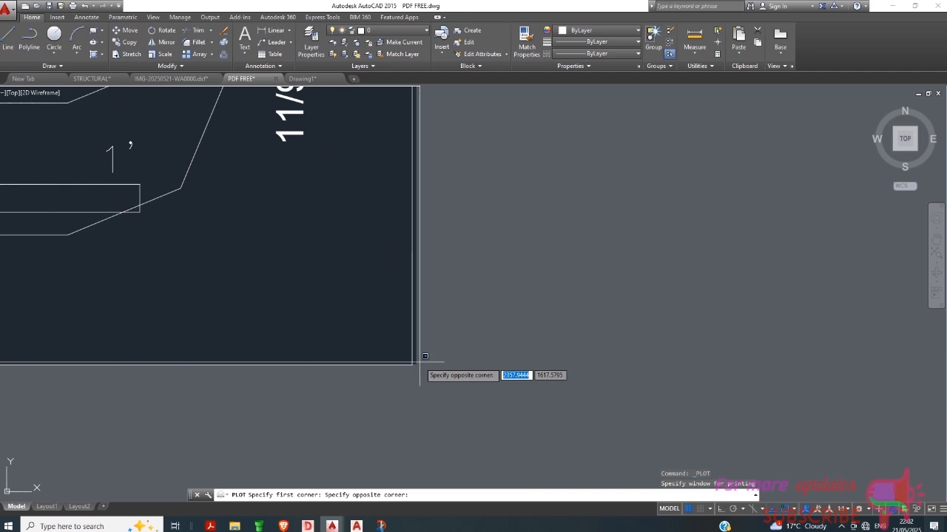
{"action": "left_click", "coordinate": [410, 364]}
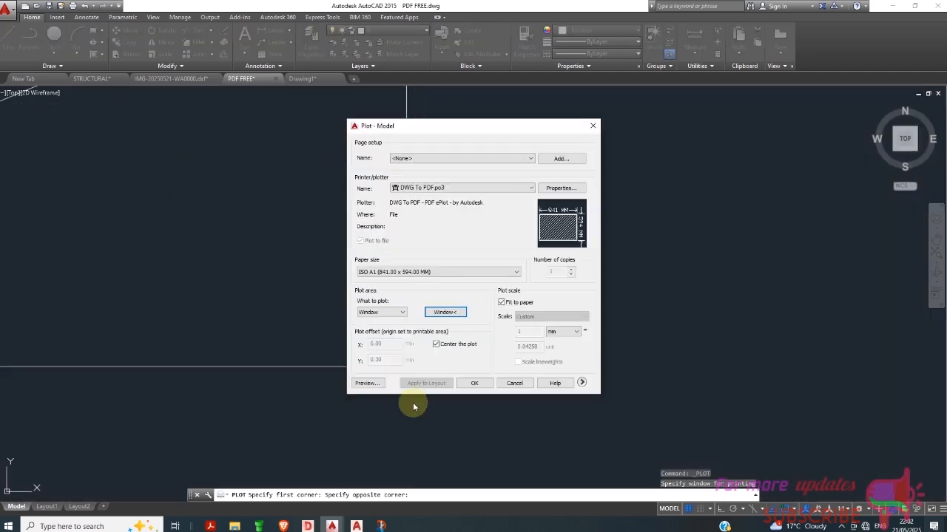
Preview the plot of sheet GN-01 with its border on Defpoints, and cancel the plot
{"action": "left_click", "coordinate": [373, 384]}
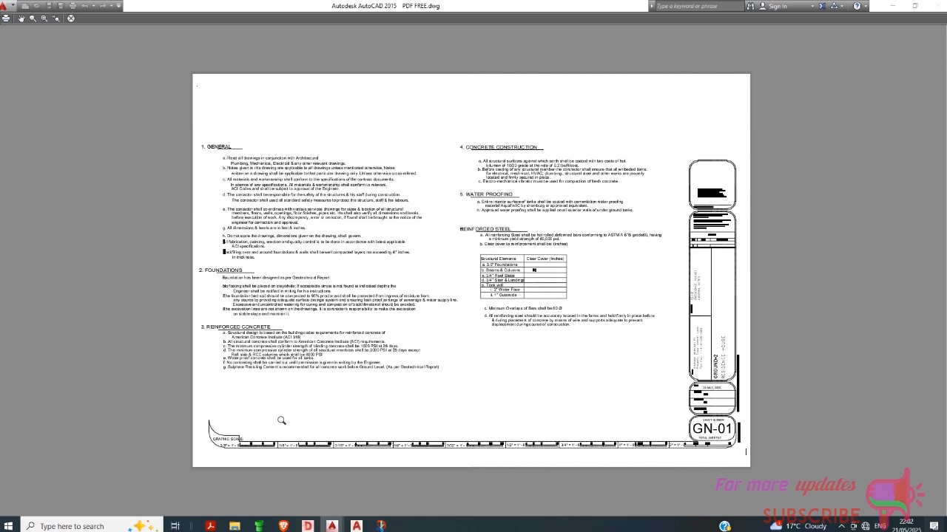
{"action": "left_click", "coordinate": [71, 19]}
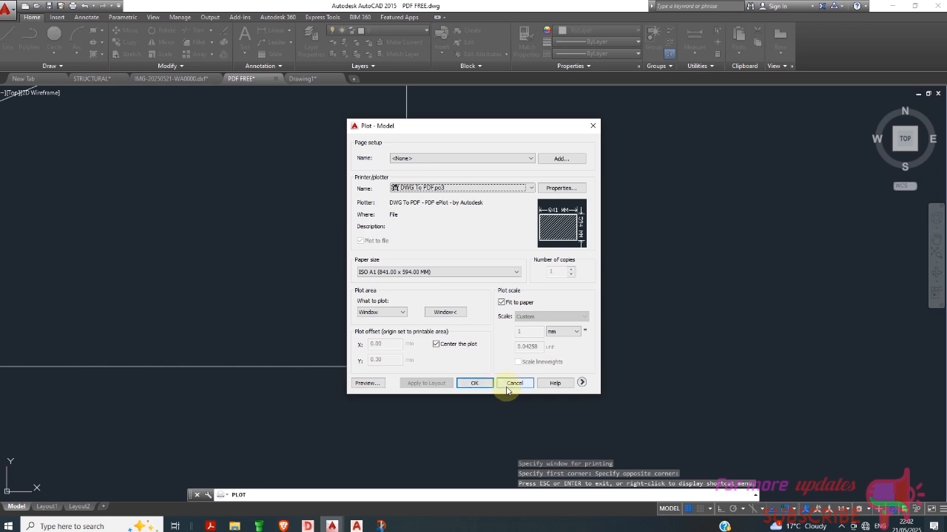
{"action": "left_click", "coordinate": [514, 383]}
Make Defpoints the current layer for drawing new lines with the Line command
{"action": "scroll", "coordinate": [555, 338], "scroll_direction": "up", "scroll_amount": 3}
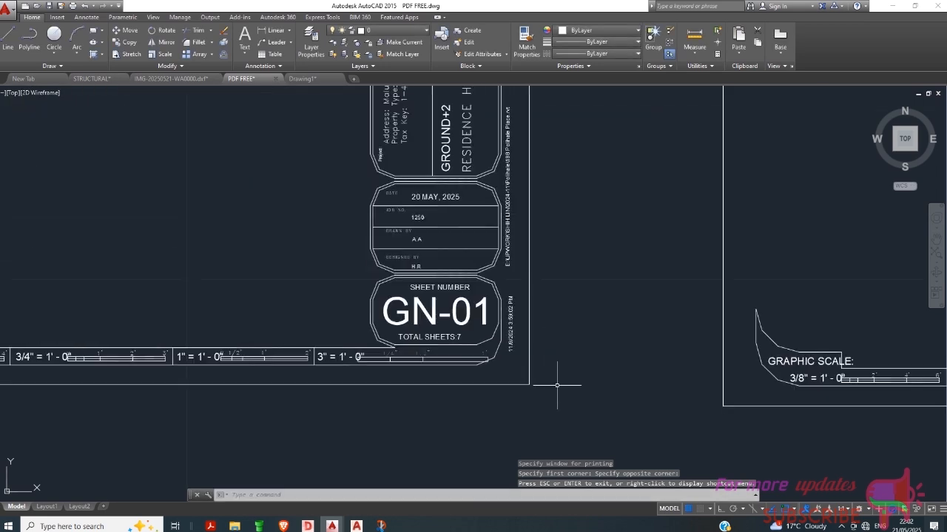
{"action": "scroll", "coordinate": [595, 371], "scroll_direction": "down", "scroll_amount": 2}
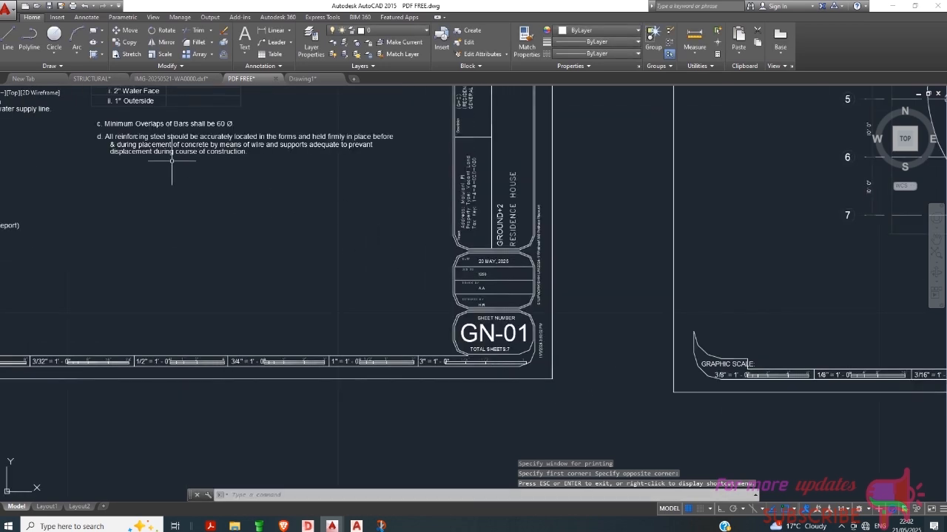
{"action": "left_click", "coordinate": [5, 37]}
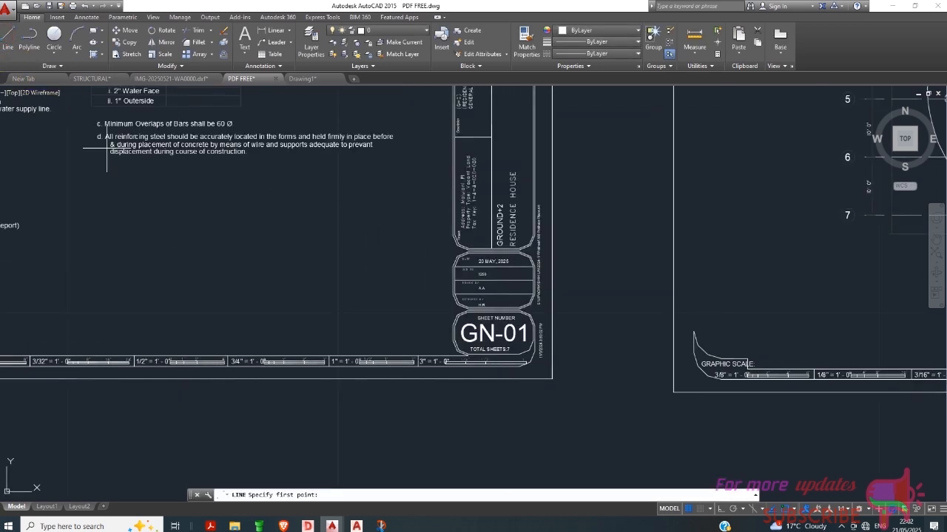
{"action": "left_click", "coordinate": [400, 33]}
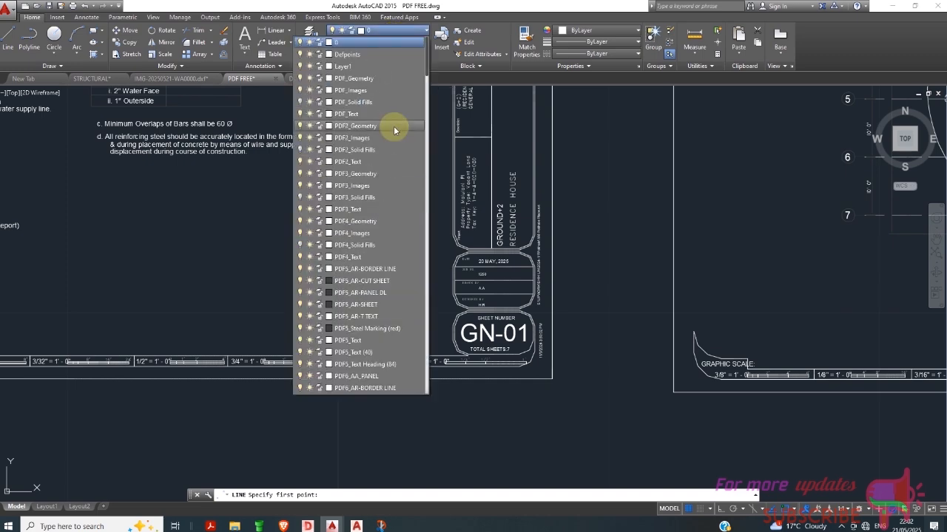
{"action": "left_click", "coordinate": [350, 56]}
Draw a zigzag chain of connected lines freehand over the lower middle of sheet GN-01, and end the command
{"action": "scroll", "coordinate": [597, 296], "scroll_direction": "down", "scroll_amount": 3}
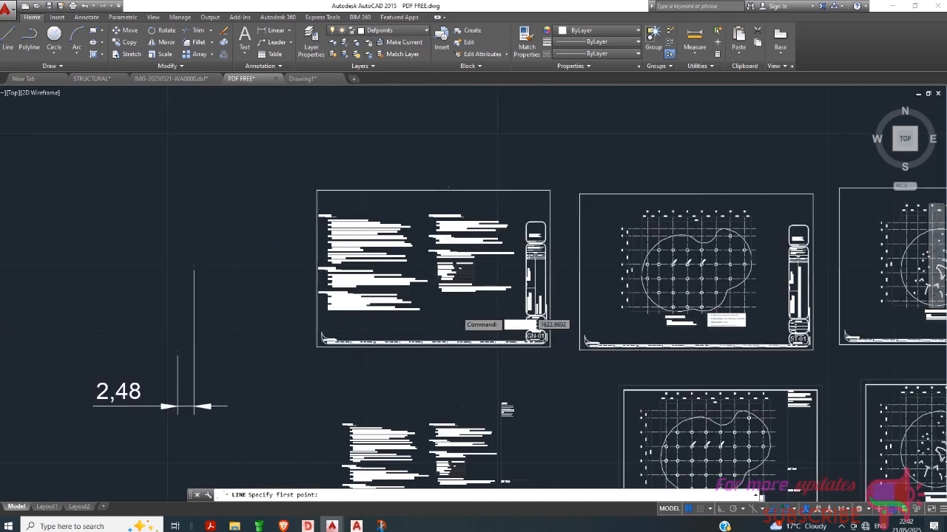
{"action": "scroll", "coordinate": [537, 325], "scroll_direction": "up", "scroll_amount": 5}
{"action": "left_click", "coordinate": [357, 306]}
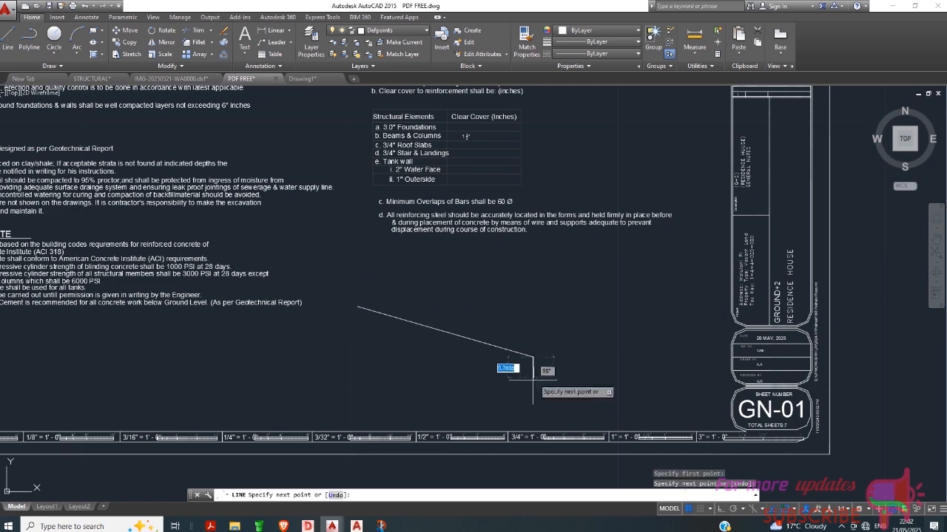
{"action": "left_click", "coordinate": [532, 357]}
{"action": "scroll", "coordinate": [570, 333], "scroll_direction": "down", "scroll_amount": 2}
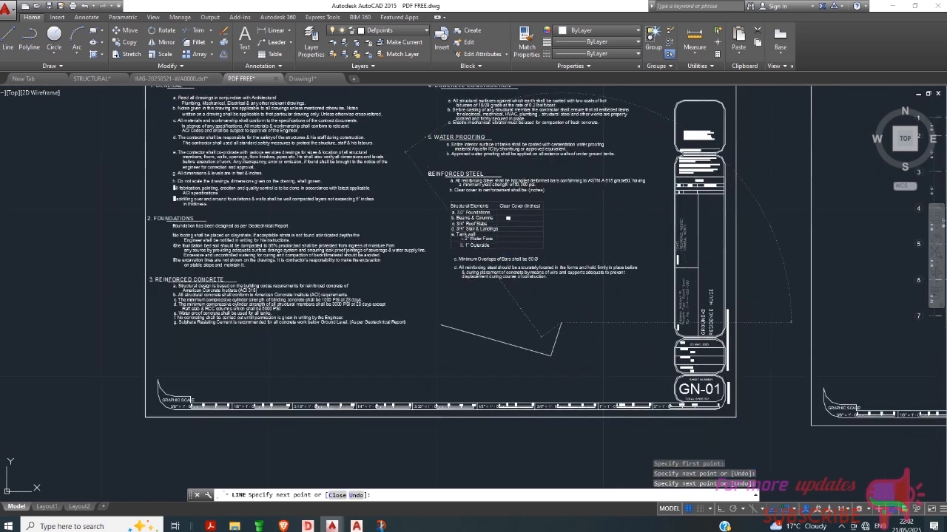
{"action": "left_click", "coordinate": [425, 139]}
{"action": "left_click", "coordinate": [408, 309]}
{"action": "left_click", "coordinate": [566, 222]}
{"action": "left_click", "coordinate": [525, 349]}
{"action": "right_click", "coordinate": [525, 349]}
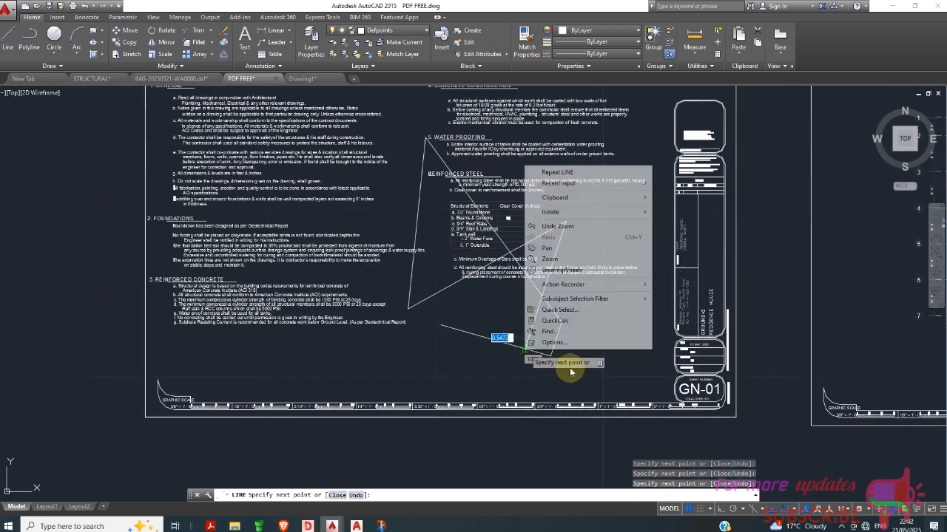
{"action": "key", "text": "Escape"}
{"action": "right_click", "coordinate": [460, 339]}
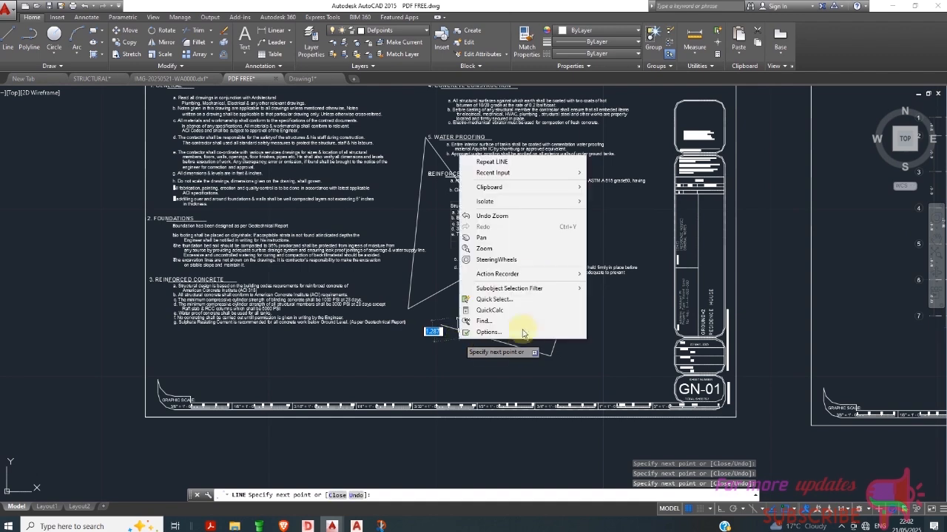
{"action": "left_click", "coordinate": [423, 315]}
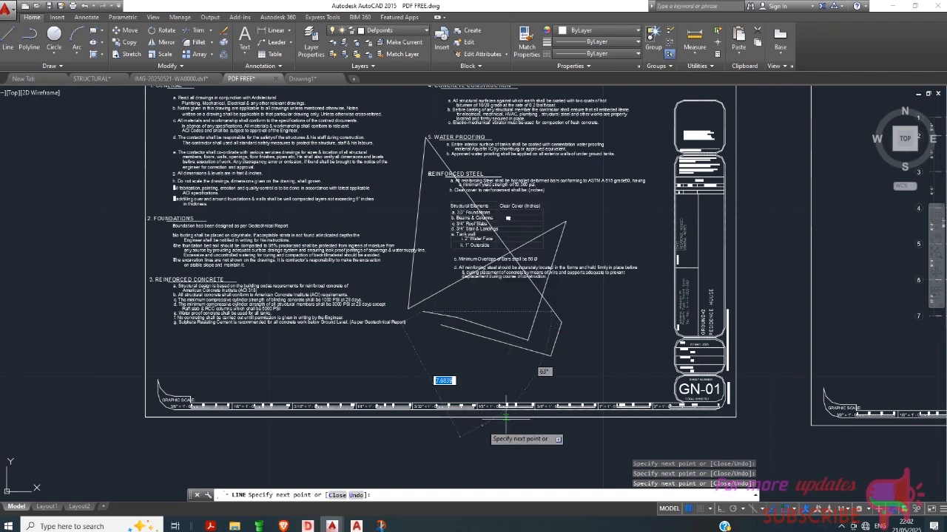
{"action": "key", "text": "Escape"}
{"action": "scroll", "coordinate": [432, 296], "scroll_direction": "down", "scroll_amount": 5}
{"action": "scroll", "coordinate": [260, 340], "scroll_direction": "down", "scroll_amount": 2}
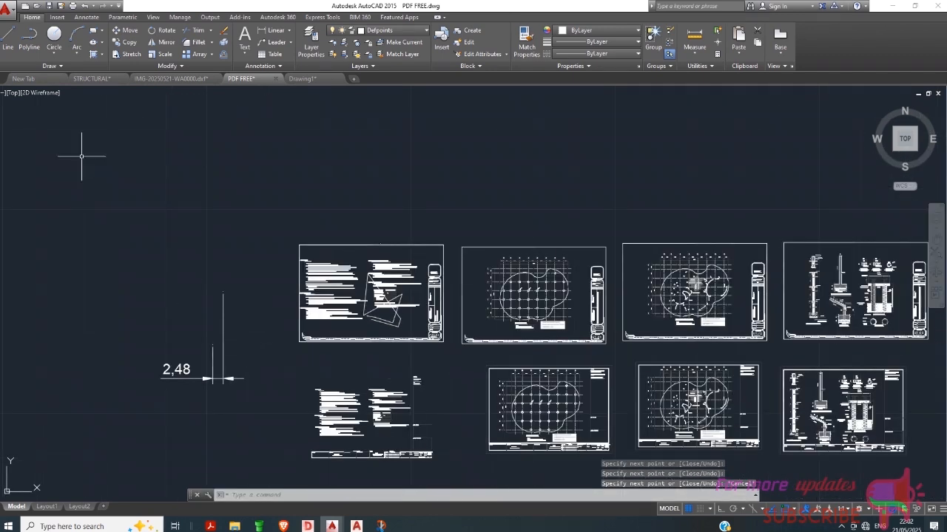
Set up a plot of sheet GN-01 with the Defpoints zigzag lines, picking the window between opposite corners of its outer border
{"action": "left_click", "coordinate": [7, 10]}
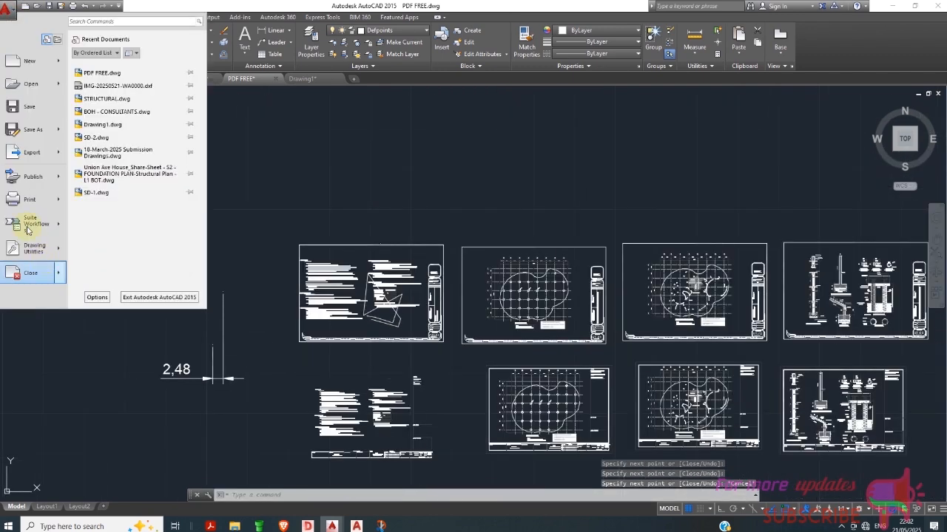
{"action": "left_click", "coordinate": [289, 356]}
{"action": "key", "text": "ctrl+p"}
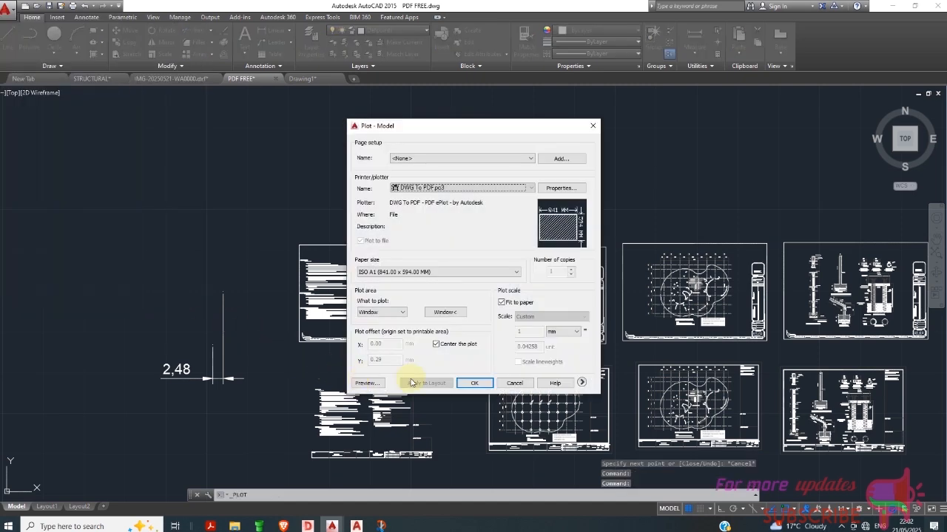
{"action": "left_click", "coordinate": [444, 312]}
{"action": "scroll", "coordinate": [274, 189], "scroll_direction": "up", "scroll_amount": 4}
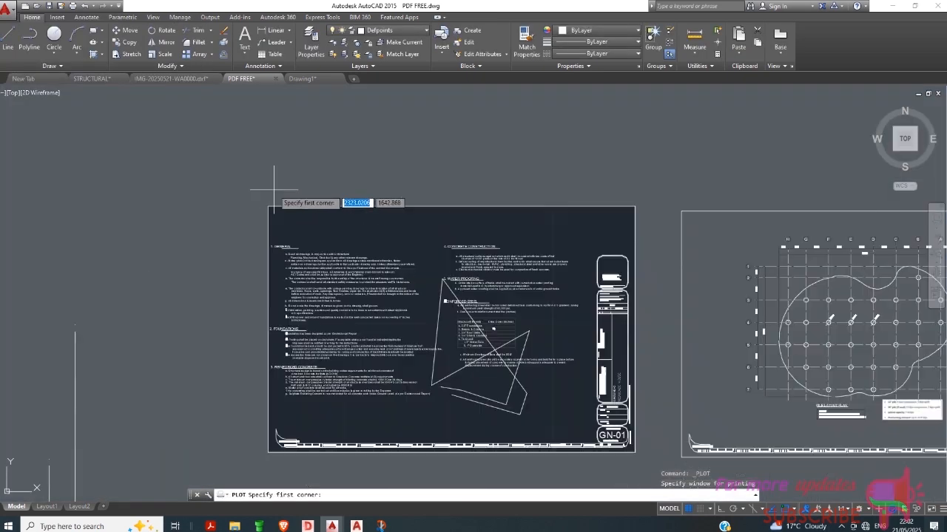
{"action": "scroll", "coordinate": [274, 190], "scroll_direction": "up", "scroll_amount": 6}
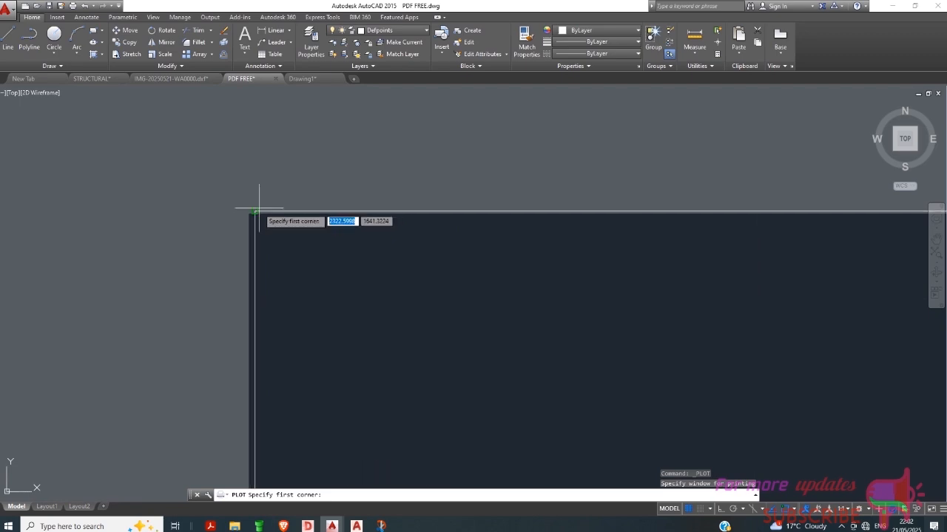
{"action": "left_click", "coordinate": [259, 209]}
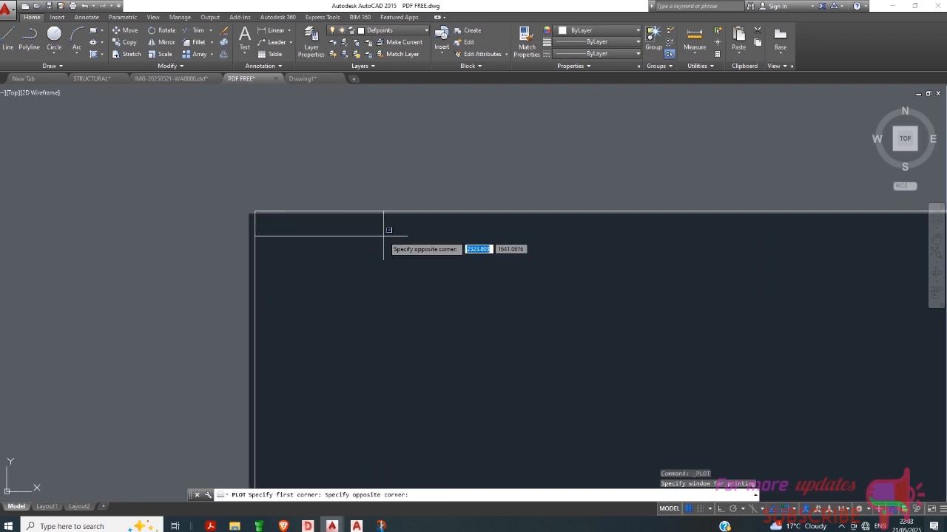
{"action": "scroll", "coordinate": [381, 247], "scroll_direction": "down", "scroll_amount": 2}
{"action": "scroll", "coordinate": [382, 247], "scroll_direction": "down", "scroll_amount": 4}
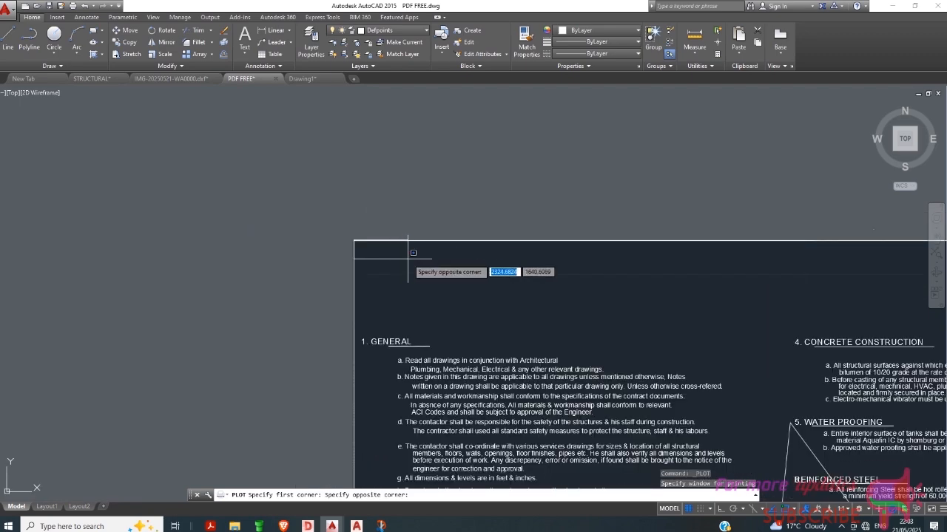
{"action": "scroll", "coordinate": [551, 296], "scroll_direction": "down", "scroll_amount": 4}
{"action": "scroll", "coordinate": [522, 318], "scroll_direction": "up", "scroll_amount": 9}
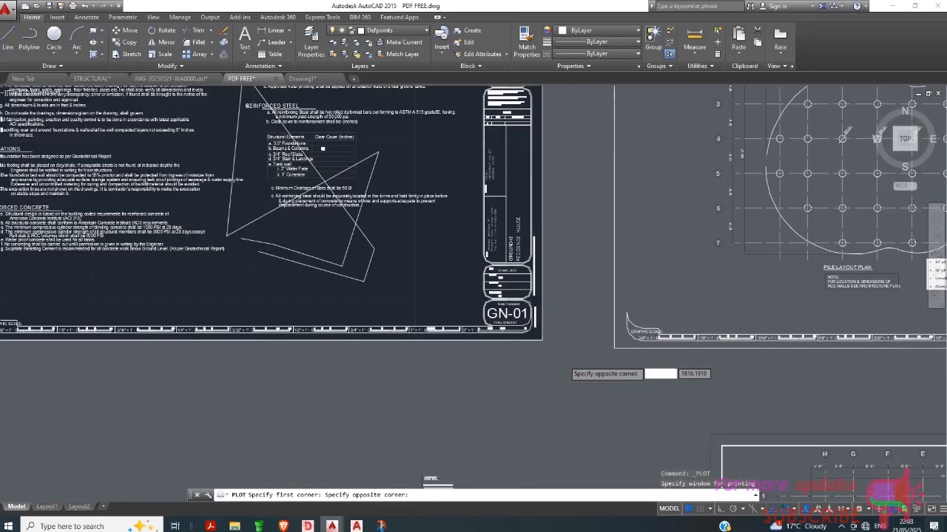
{"action": "scroll", "coordinate": [518, 315], "scroll_direction": "up", "scroll_amount": 4}
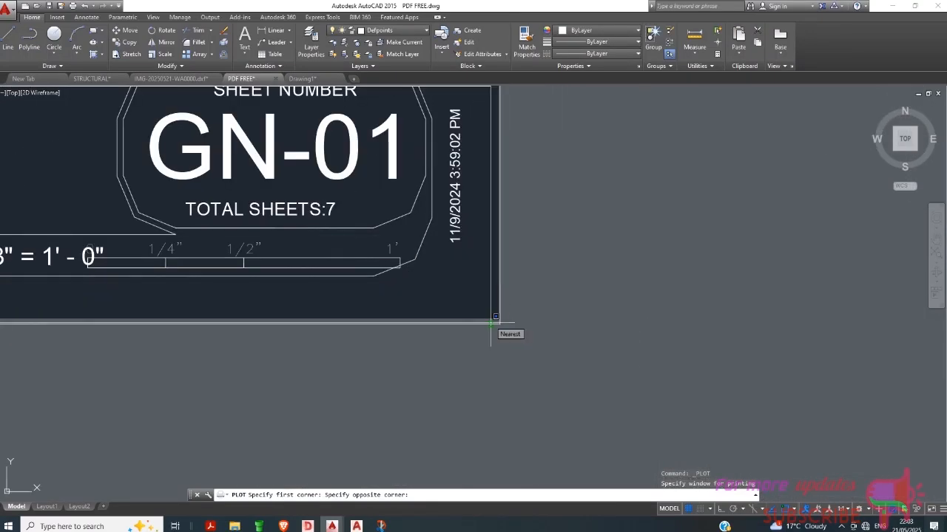
{"action": "left_click", "coordinate": [503, 319]}
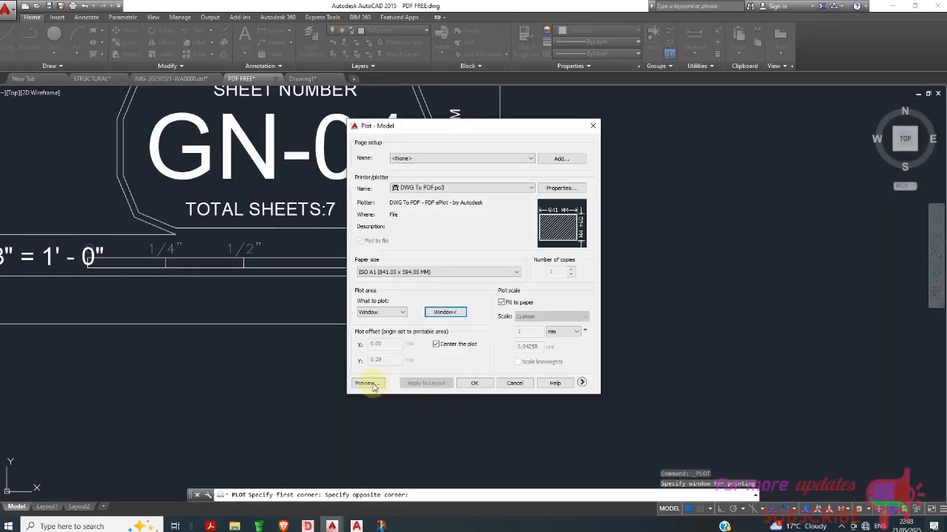
Preview the plot of sheet GN-01 to check the zigzag lines on Defpoints, and cancel the plot
{"action": "left_click", "coordinate": [373, 385]}
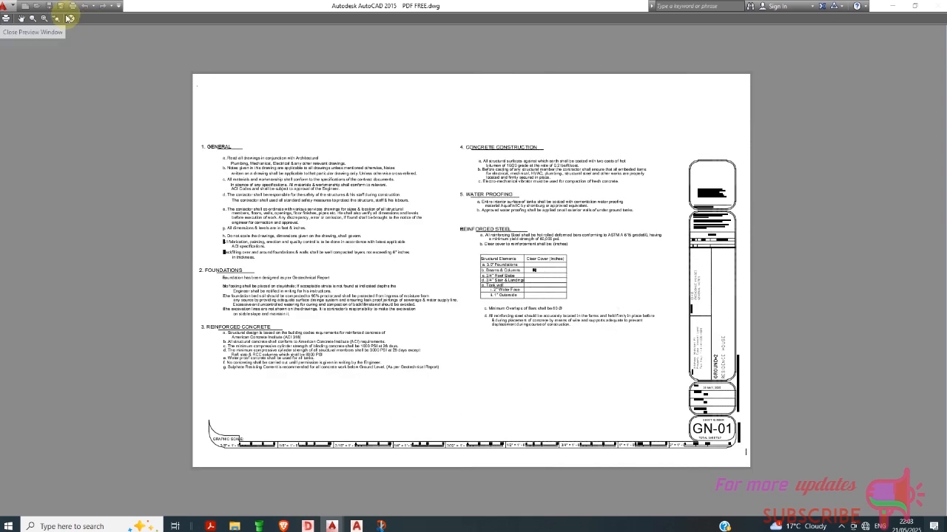
{"action": "left_click", "coordinate": [71, 20]}
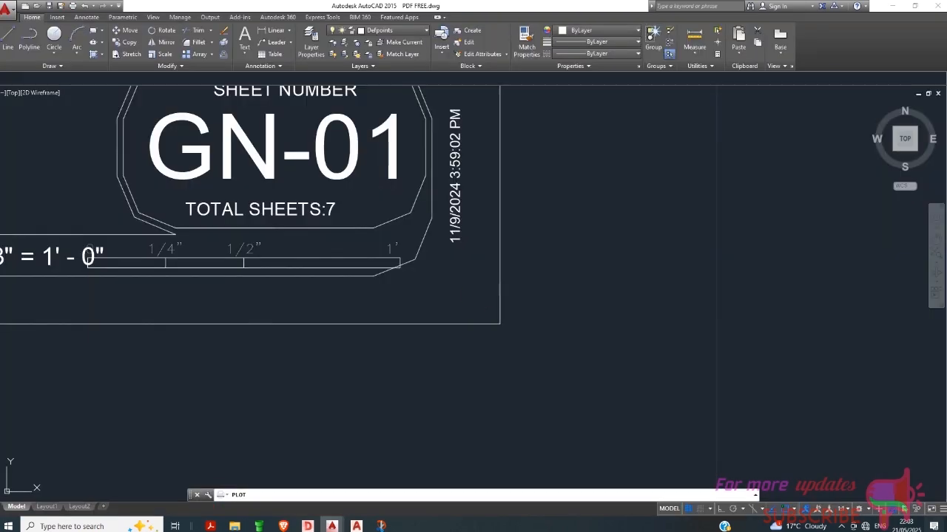
{"action": "left_click", "coordinate": [515, 384]}
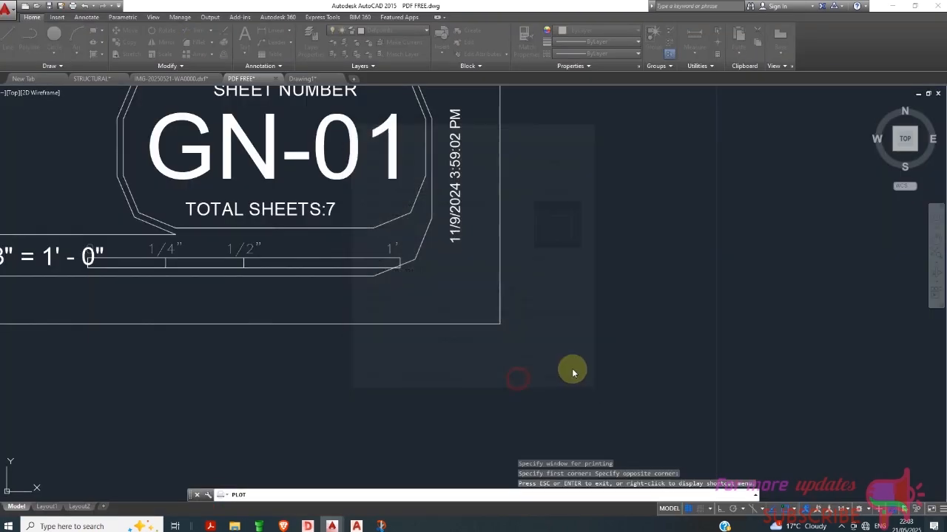
Create a new layer named INVISIBLE in the layer properties manager
{"action": "scroll", "coordinate": [403, 337], "scroll_direction": "down", "scroll_amount": 5}
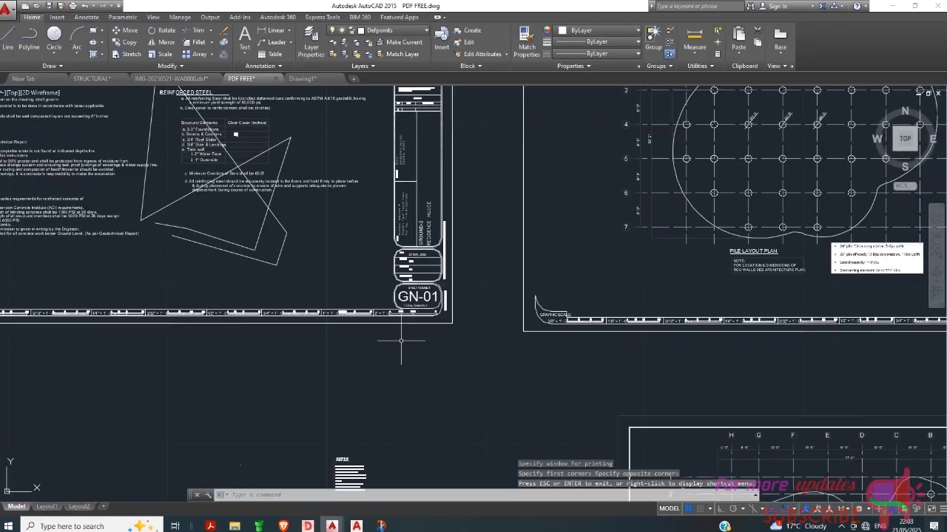
{"action": "scroll", "coordinate": [391, 358], "scroll_direction": "down", "scroll_amount": 4}
{"action": "scroll", "coordinate": [462, 237], "scroll_direction": "up", "scroll_amount": 2}
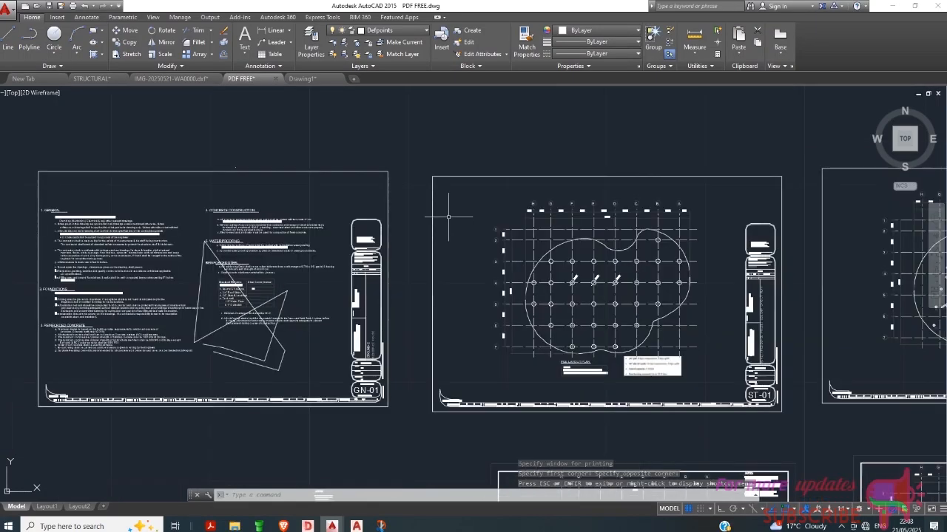
{"action": "left_click", "coordinate": [311, 45]}
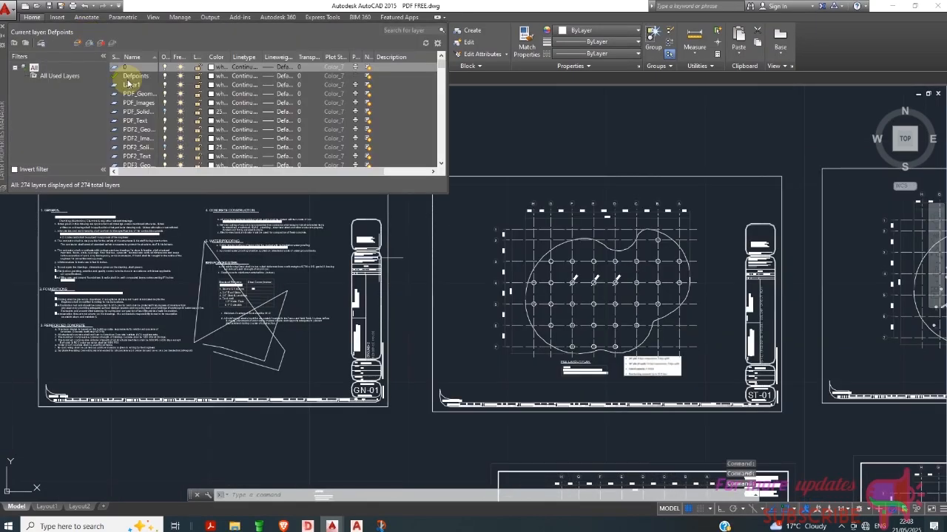
{"action": "right_click", "coordinate": [135, 69]}
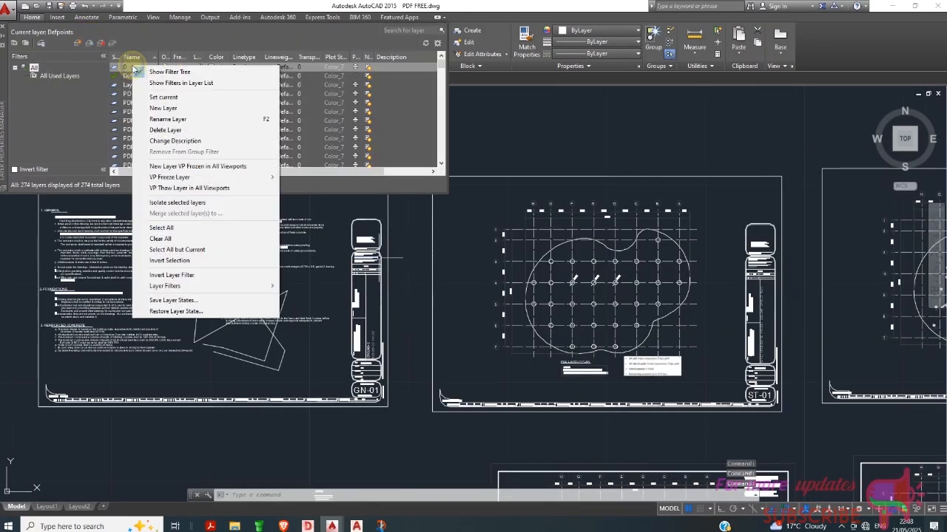
{"action": "left_click", "coordinate": [163, 108]}
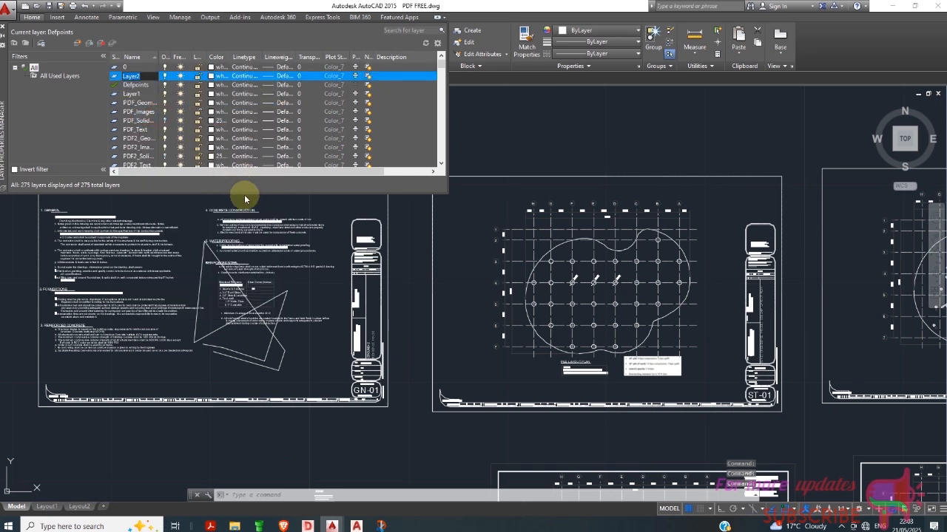
{"action": "type", "text": "INVISIBLE"}
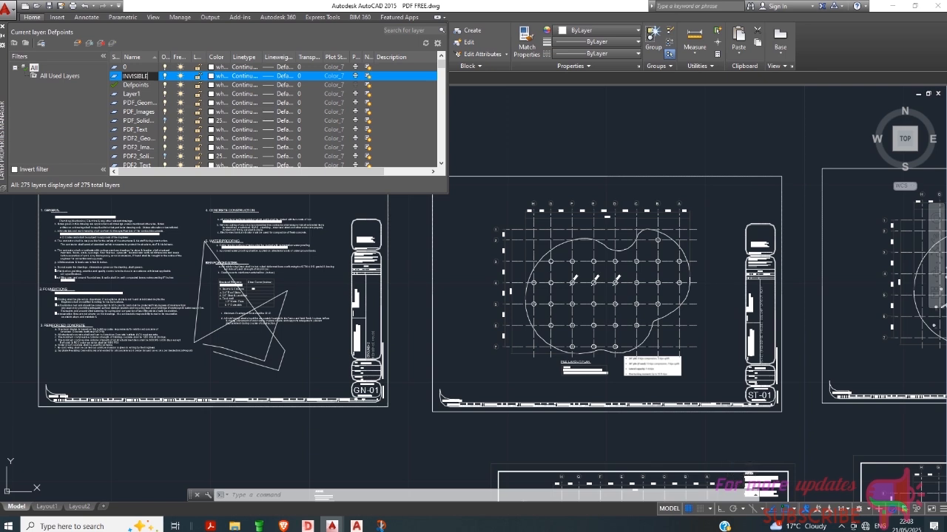
Widen the layer properties manager, turn off plotting for the INVISIBLE layer, and close the manager
{"action": "left_click", "coordinate": [434, 173]}
{"action": "left_click_drag", "start_coordinate": [449, 140], "coordinate": [633, 153]}
{"action": "left_click", "coordinate": [631, 150]}
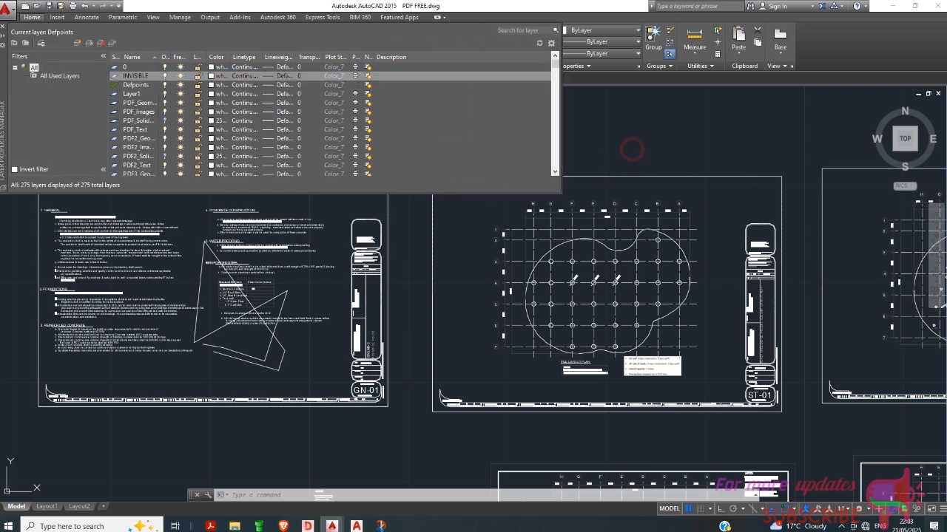
{"action": "left_click", "coordinate": [356, 76]}
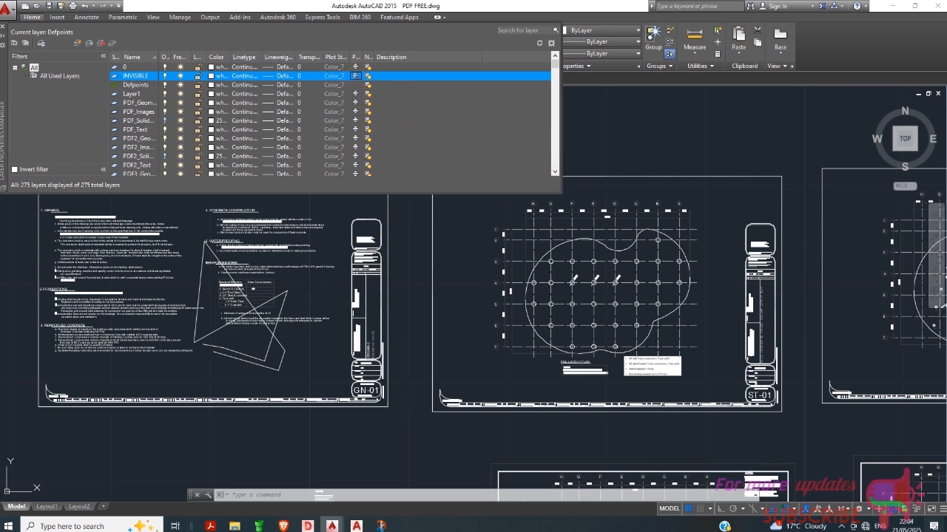
{"action": "left_click", "coordinate": [4, 28]}
Move the outer border of sheet ST-01 from Defpoints to the INVISIBLE layer
{"action": "left_click", "coordinate": [472, 152]}
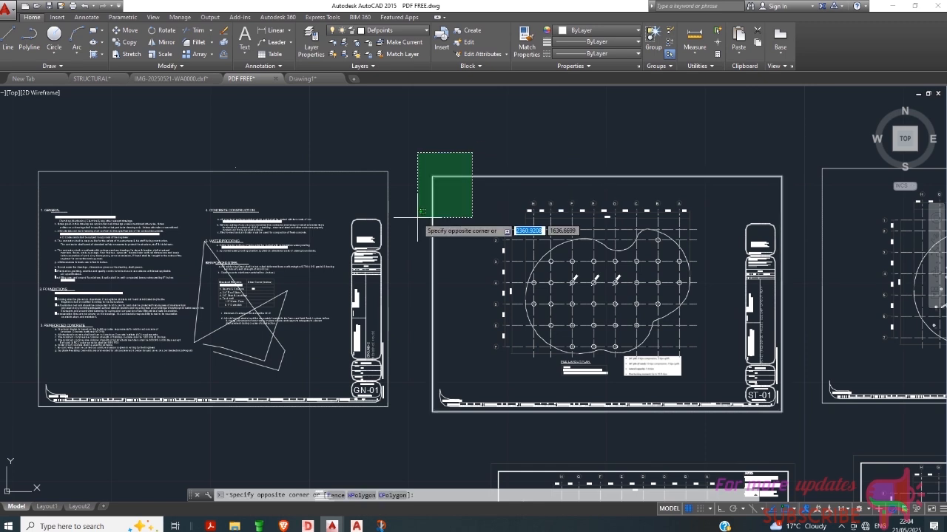
{"action": "left_click", "coordinate": [418, 216]}
{"action": "left_click", "coordinate": [385, 30]}
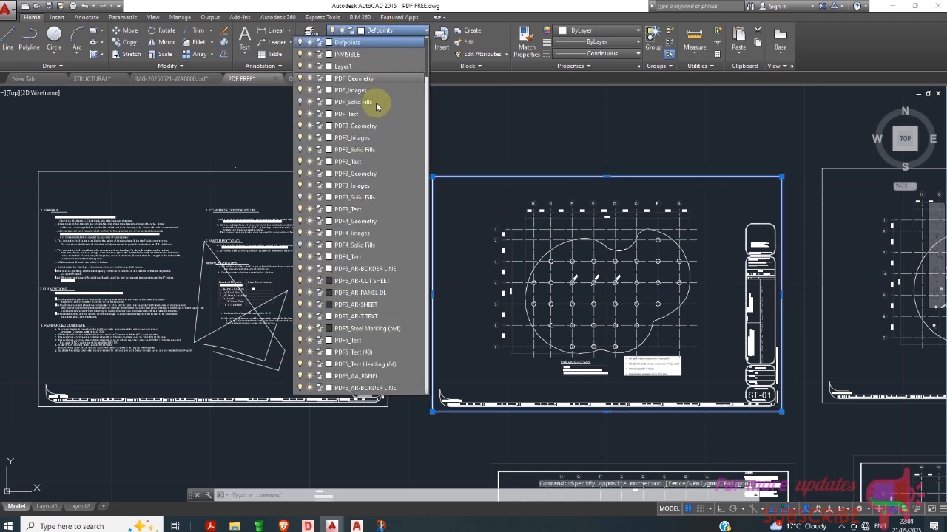
{"action": "key", "text": "Escape"}
{"action": "left_click", "coordinate": [433, 196]}
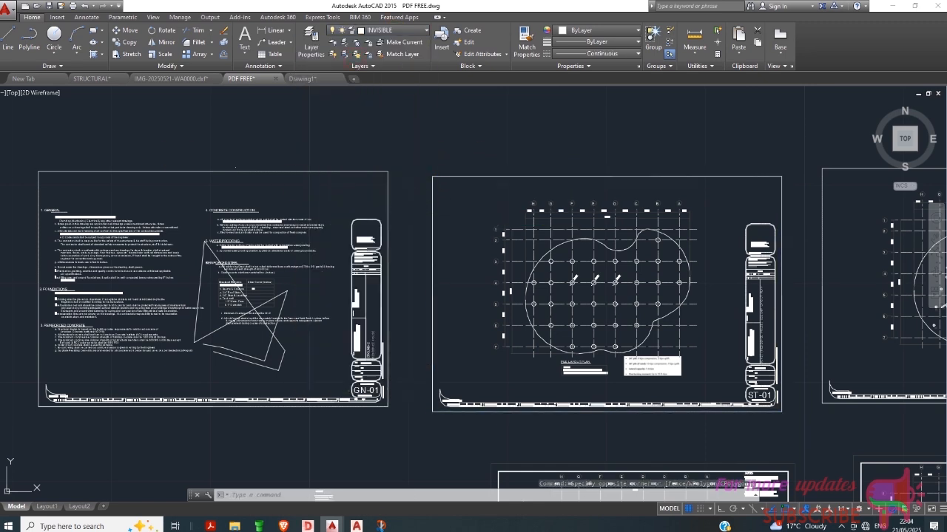
{"action": "left_click", "coordinate": [11, 11]}
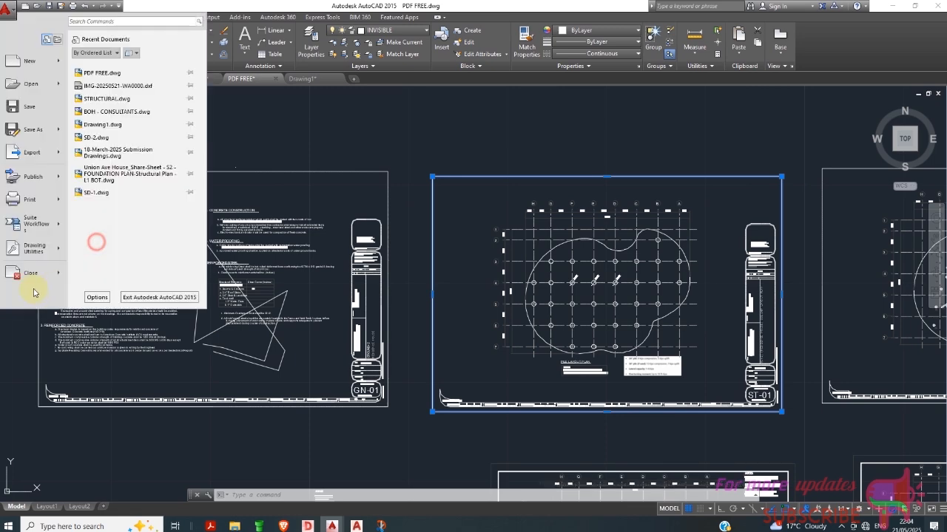
{"action": "left_click", "coordinate": [23, 207]}
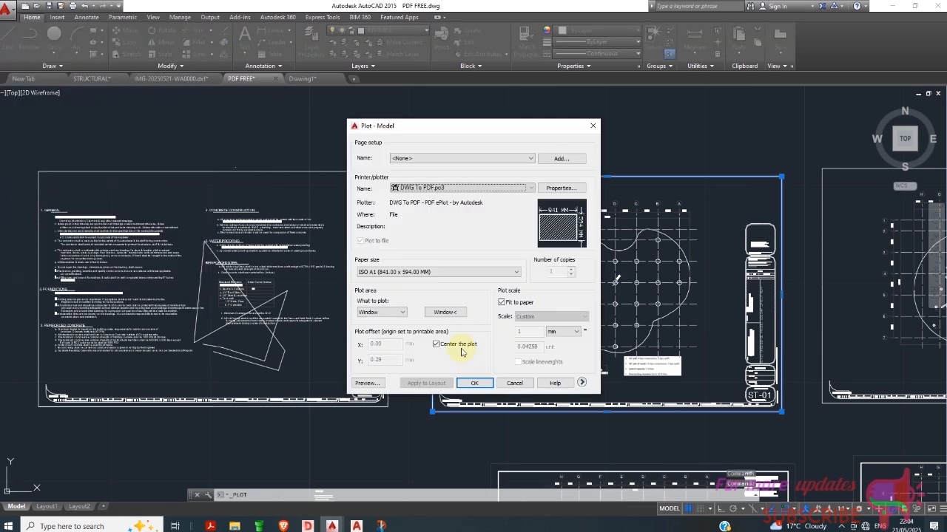
{"action": "left_click", "coordinate": [526, 383]}
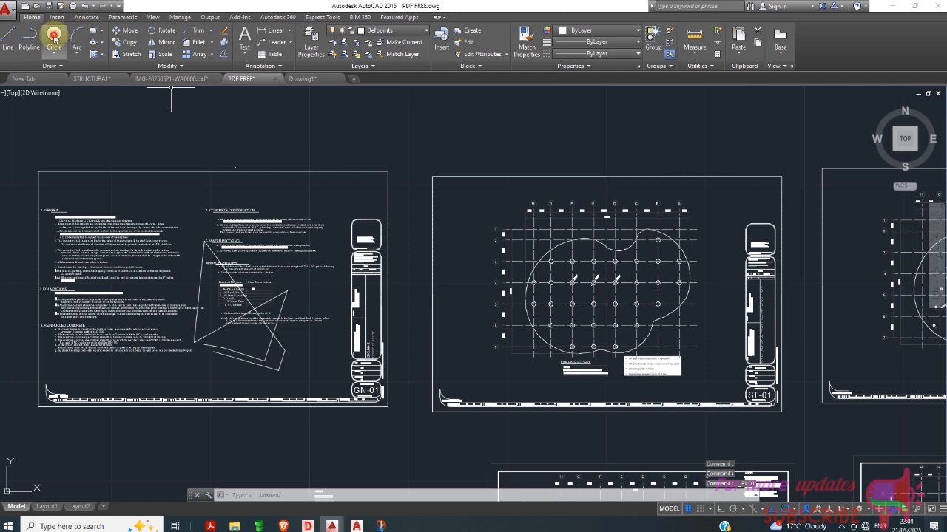
Make INVISIBLE the current layer and draw a large circle freehand over the pile layout plan on ST-01, centred near grid line F
{"action": "left_click", "coordinate": [54, 35]}
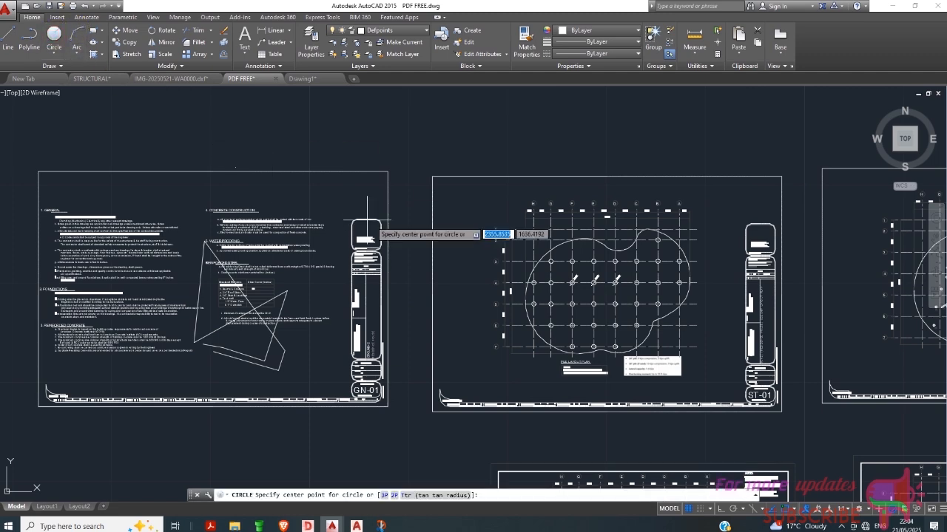
{"action": "left_click", "coordinate": [400, 30]}
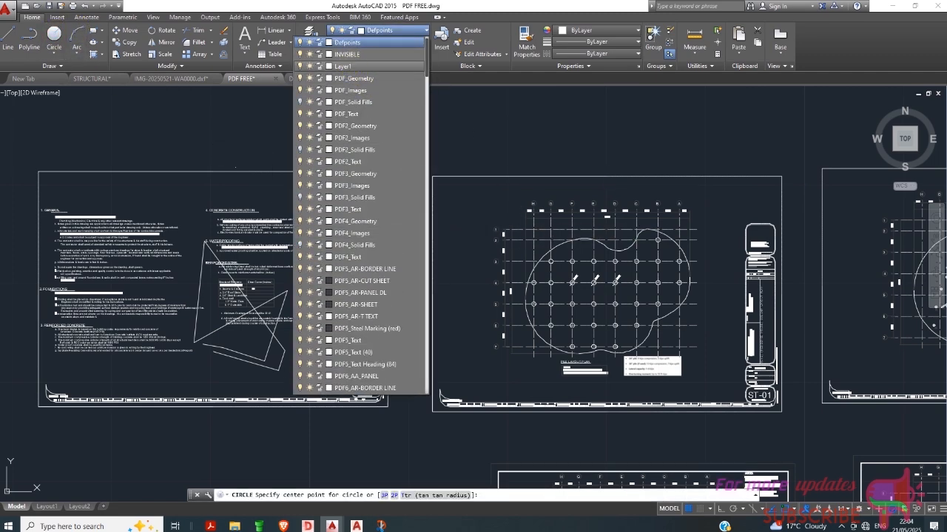
{"action": "left_click", "coordinate": [347, 54]}
{"action": "scroll", "coordinate": [482, 258], "scroll_direction": "up", "scroll_amount": 2}
{"action": "left_click", "coordinate": [624, 317]}
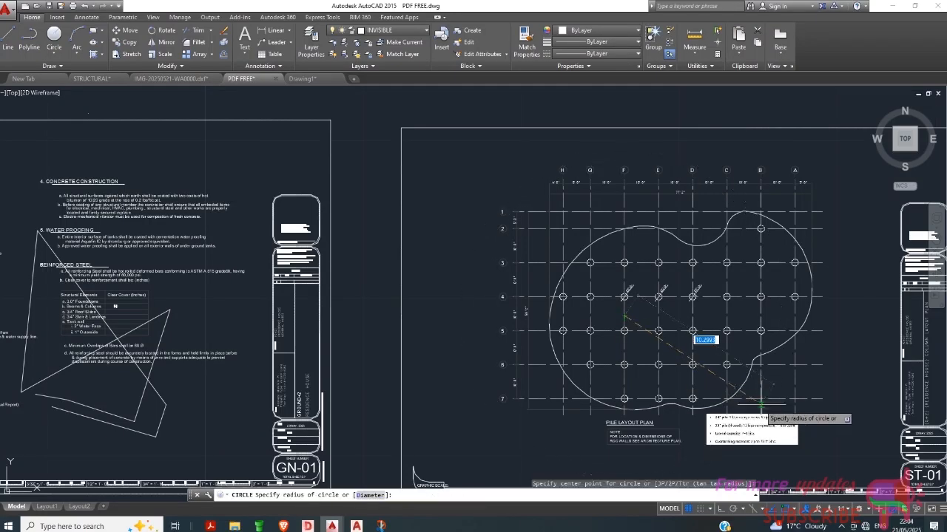
{"action": "left_click", "coordinate": [748, 400]}
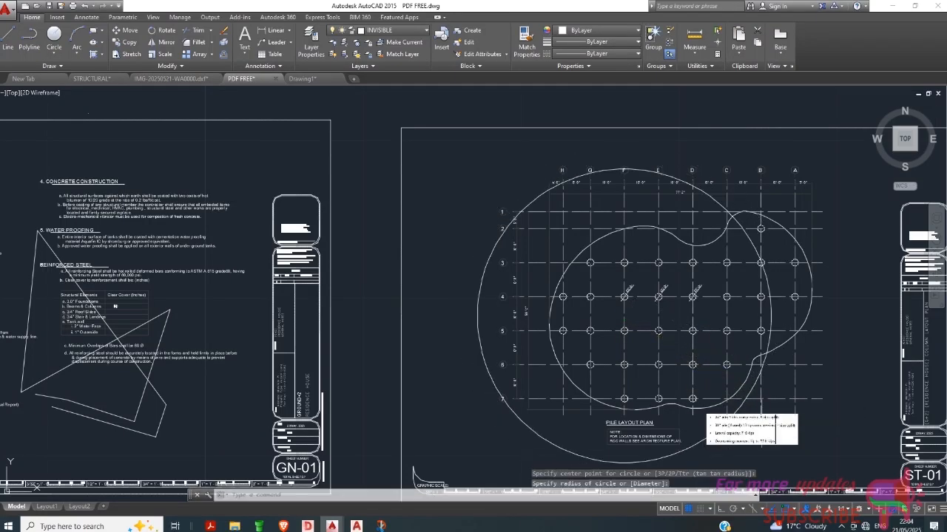
{"action": "left_click", "coordinate": [861, 432]}
{"action": "key", "text": "Escape"}
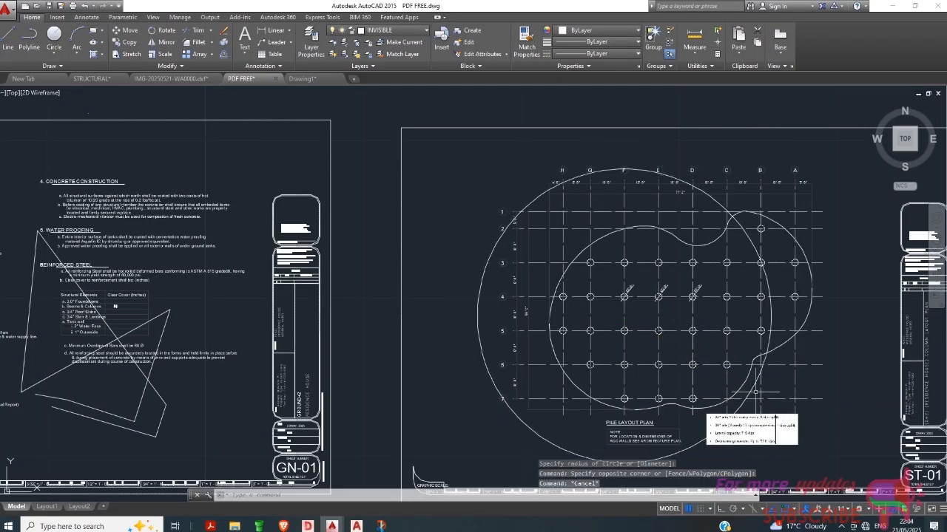
Draw a 6-sided polygon inscribed in a circle freehand over the pile layout plan on ST-01, centred near grid line F
{"action": "scroll", "coordinate": [505, 272], "scroll_direction": "down", "scroll_amount": 2}
{"action": "key", "text": "Escape"}
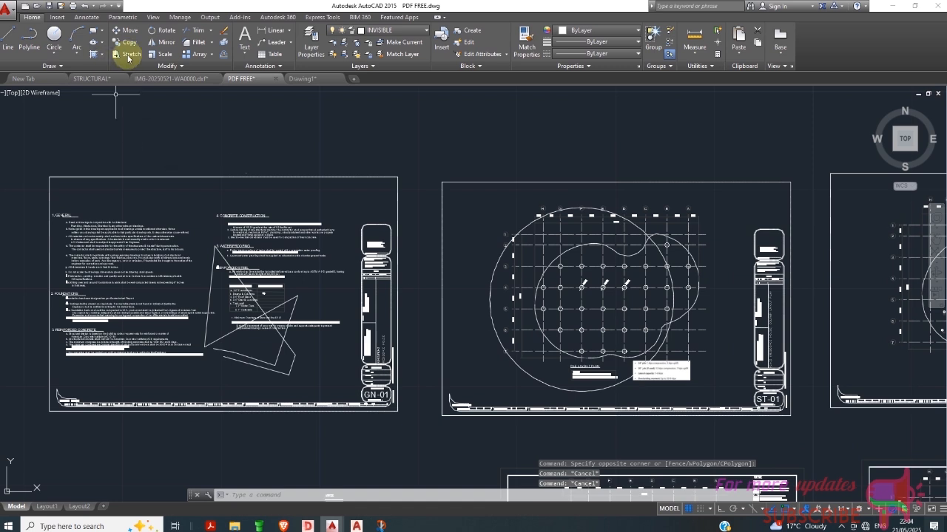
{"action": "left_click", "coordinate": [101, 31]}
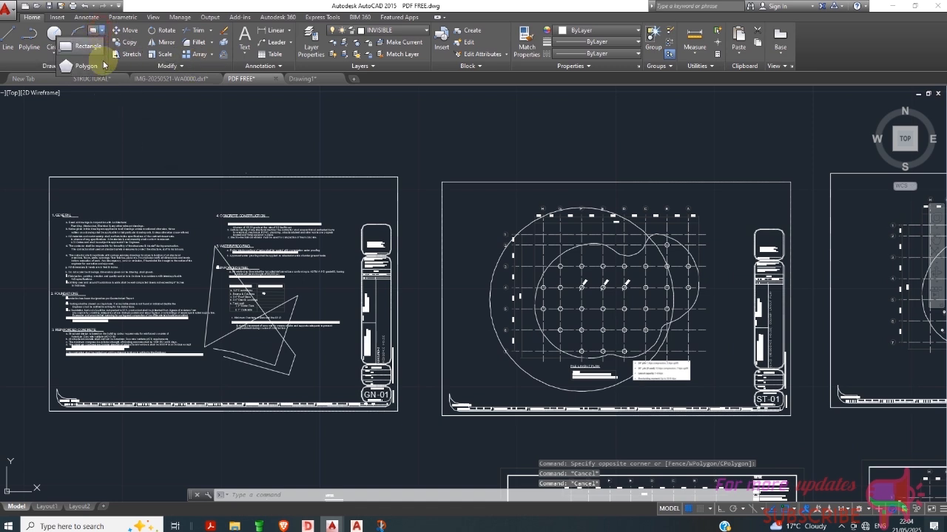
{"action": "left_click", "coordinate": [99, 71]}
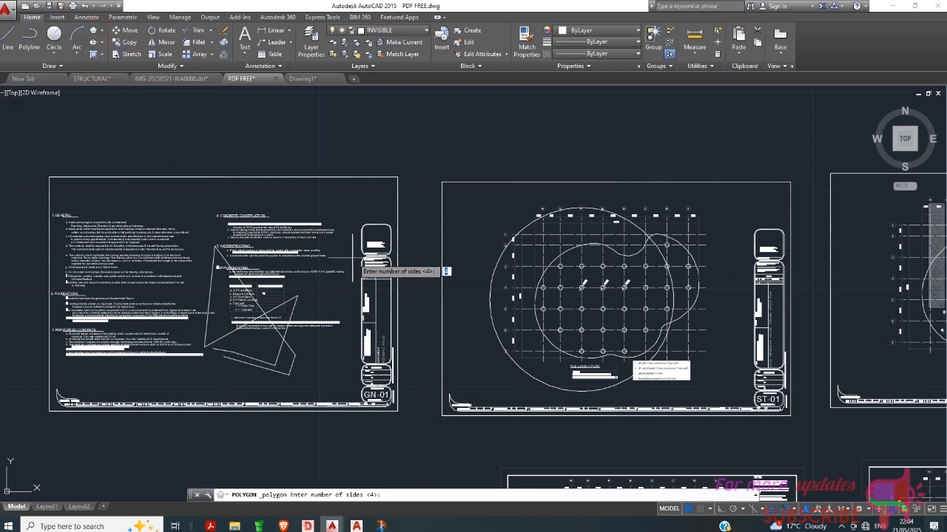
{"action": "type", "text": "6"}
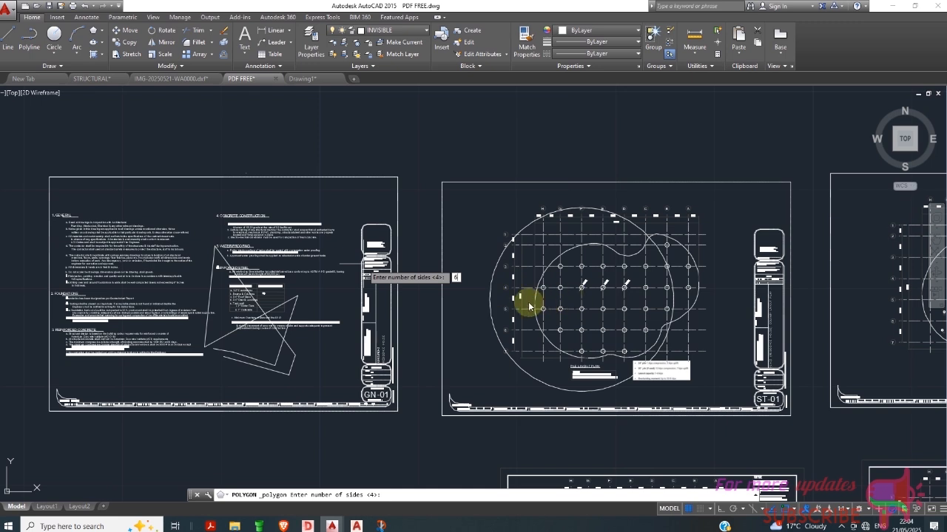
{"action": "key", "text": "Return"}
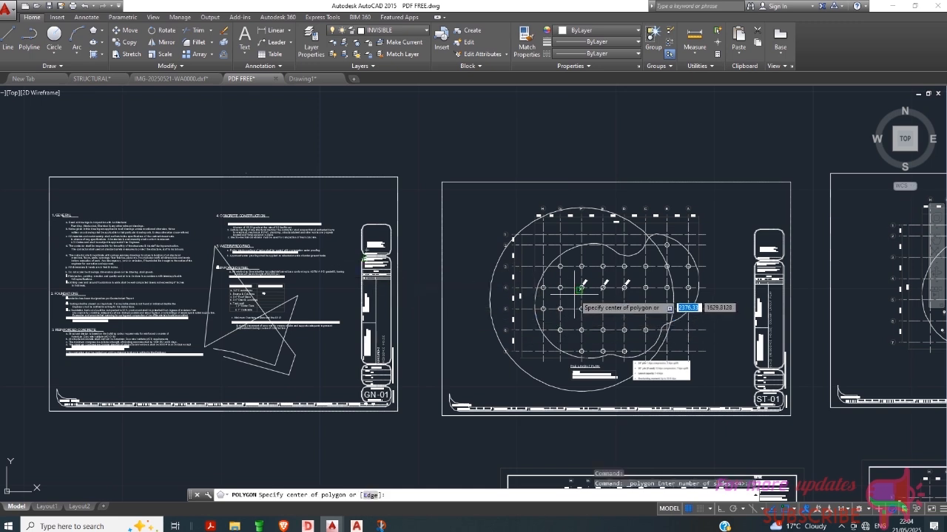
{"action": "left_click", "coordinate": [575, 303]}
{"action": "left_click", "coordinate": [616, 321]}
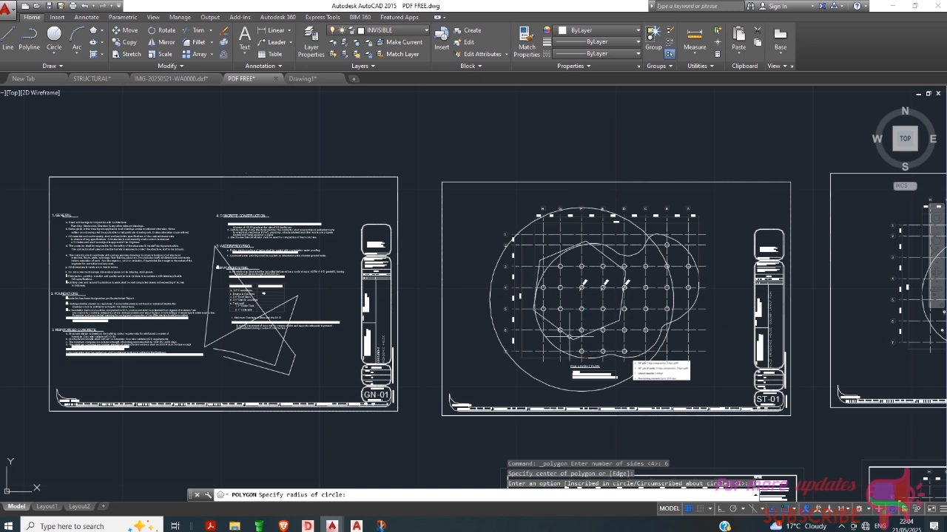
{"action": "left_click", "coordinate": [572, 341]}
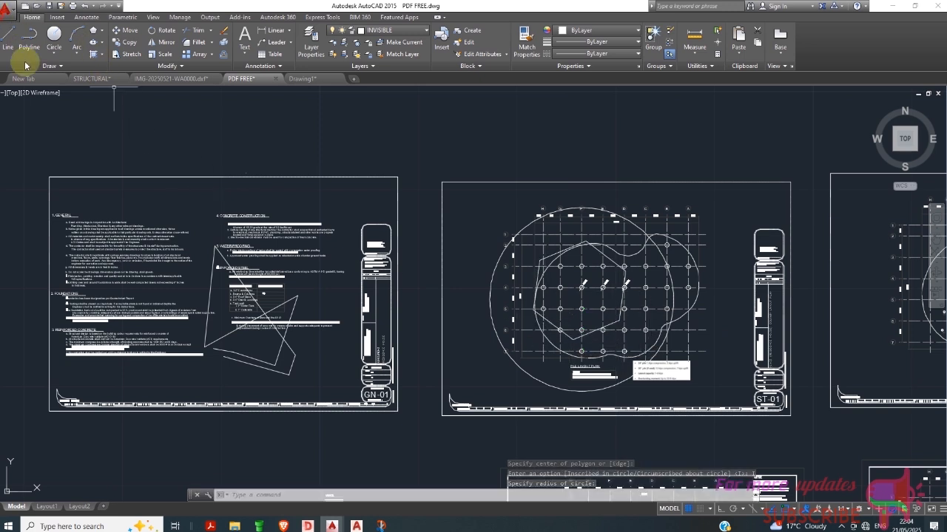
Set the plot window from corner to corner of sheet ST-01's outer border and preview the plot
{"action": "left_click", "coordinate": [9, 9]}
{"action": "left_click", "coordinate": [36, 206]}
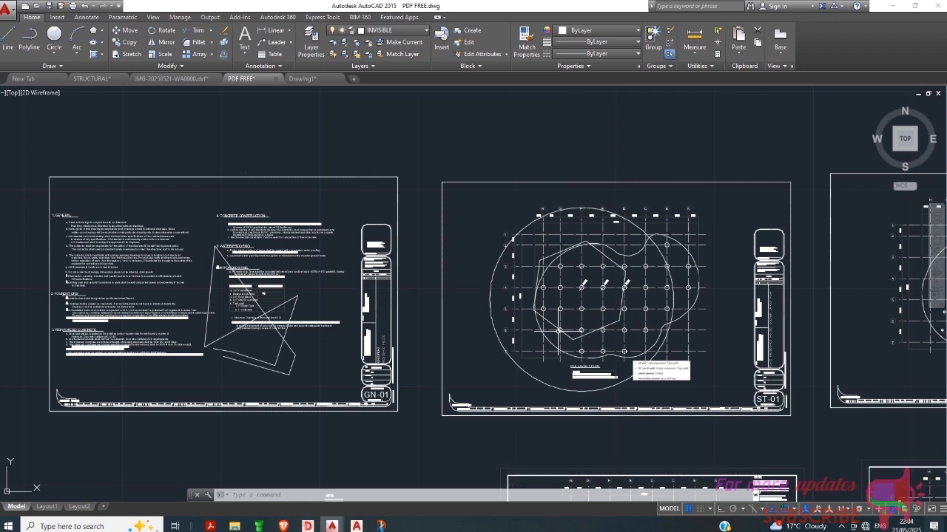
{"action": "left_click", "coordinate": [443, 310]}
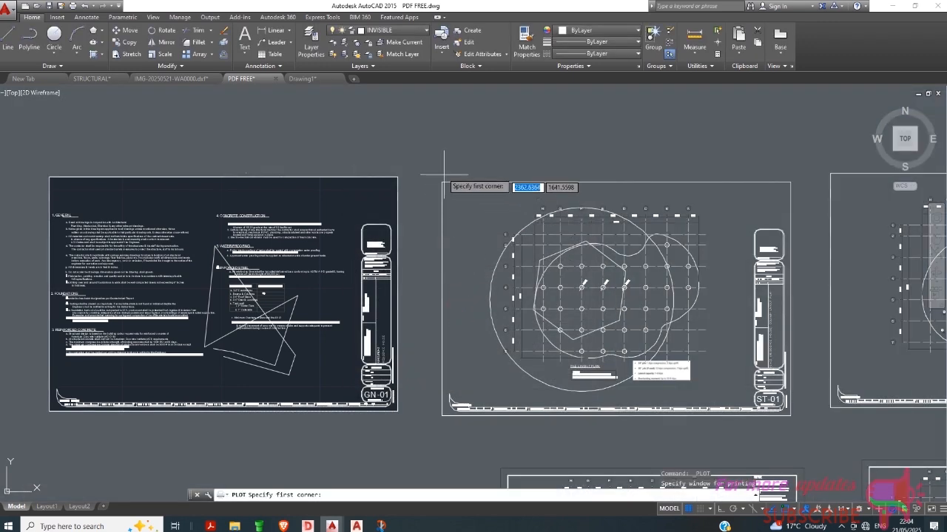
{"action": "scroll", "coordinate": [444, 176], "scroll_direction": "up", "scroll_amount": 2}
{"action": "left_click", "coordinate": [440, 188]}
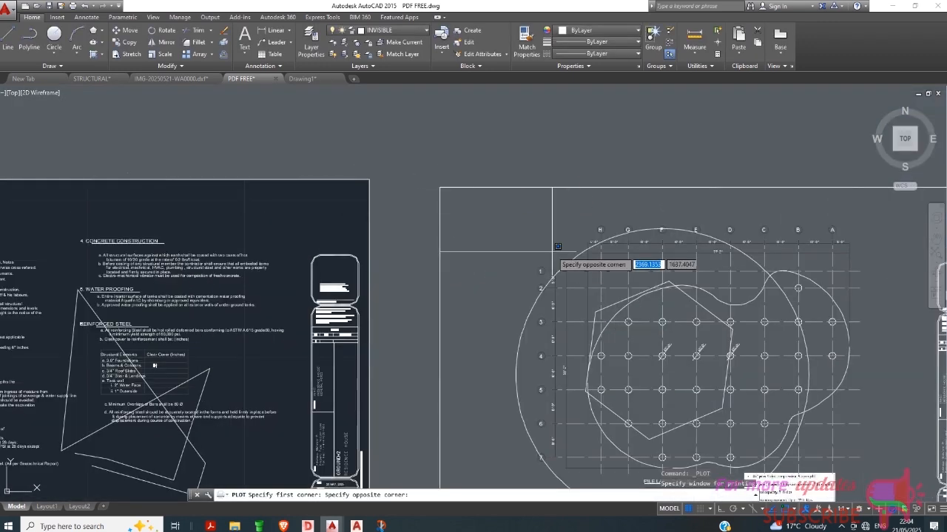
{"action": "scroll", "coordinate": [557, 246], "scroll_direction": "down", "scroll_amount": 3}
{"action": "scroll", "coordinate": [710, 362], "scroll_direction": "up", "scroll_amount": 4}
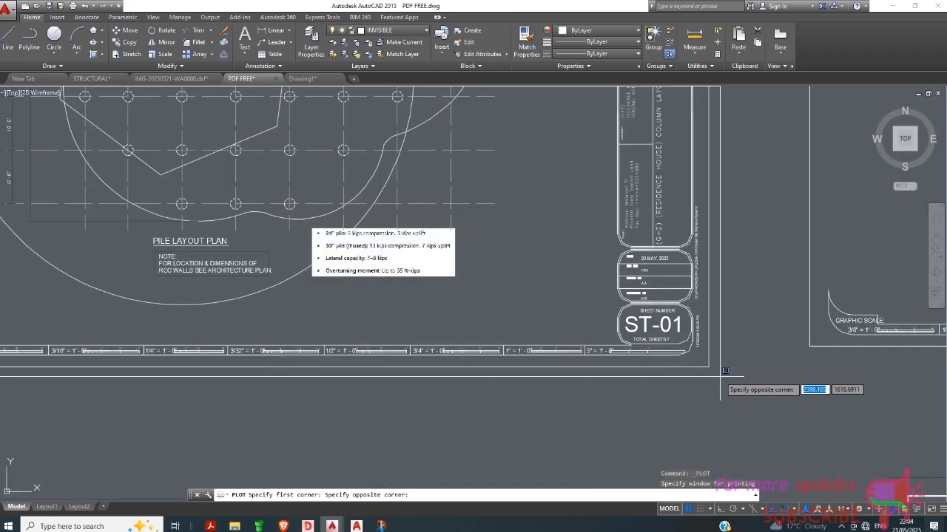
{"action": "left_click", "coordinate": [710, 367]}
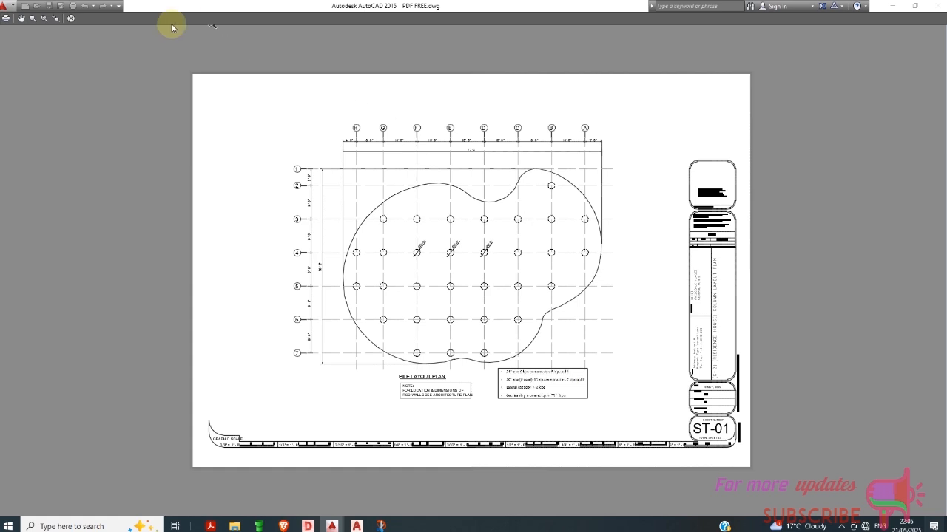
Close the plot preview of ST-01 and cancel the plot to return to the drawing
{"action": "left_click", "coordinate": [71, 18]}
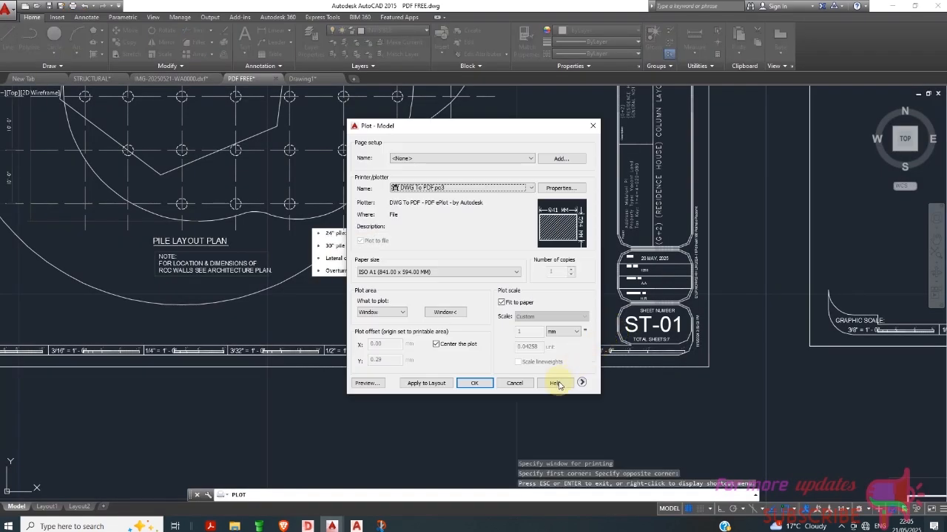
{"action": "left_click", "coordinate": [516, 383]}
{"action": "scroll", "coordinate": [634, 418], "scroll_direction": "down", "scroll_amount": 2}
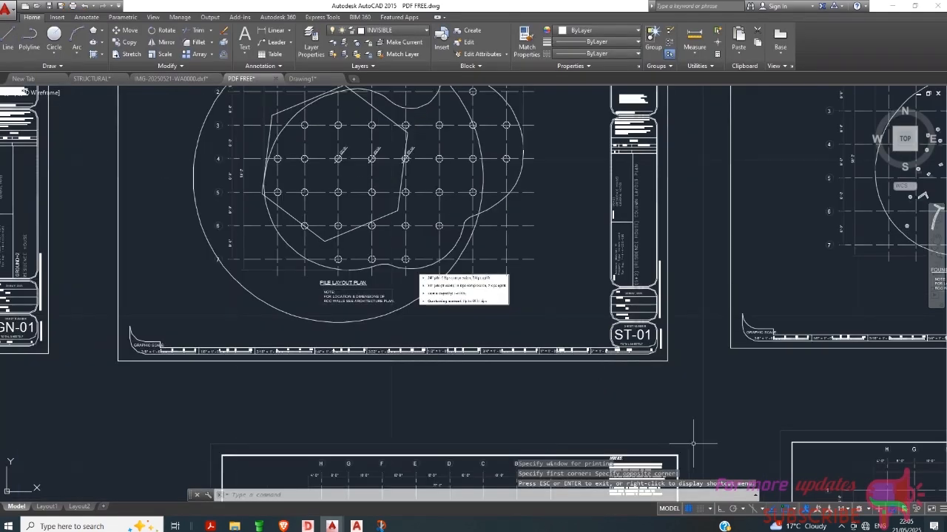
{"action": "left_click", "coordinate": [841, 526]}
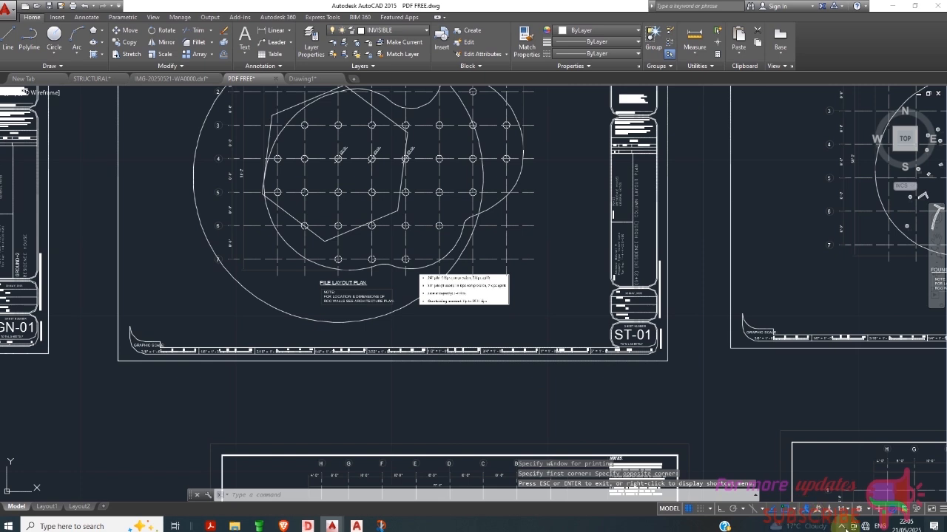
{"action": "left_click", "coordinate": [811, 507]}
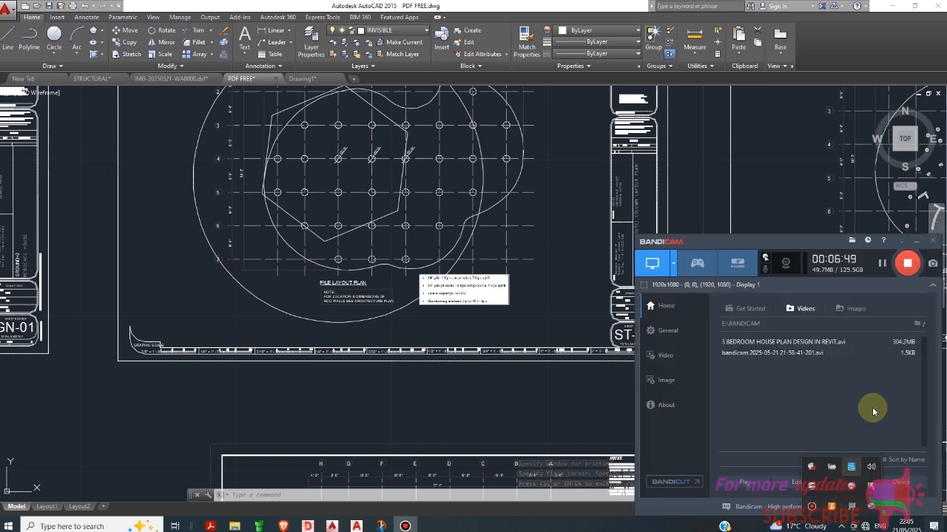